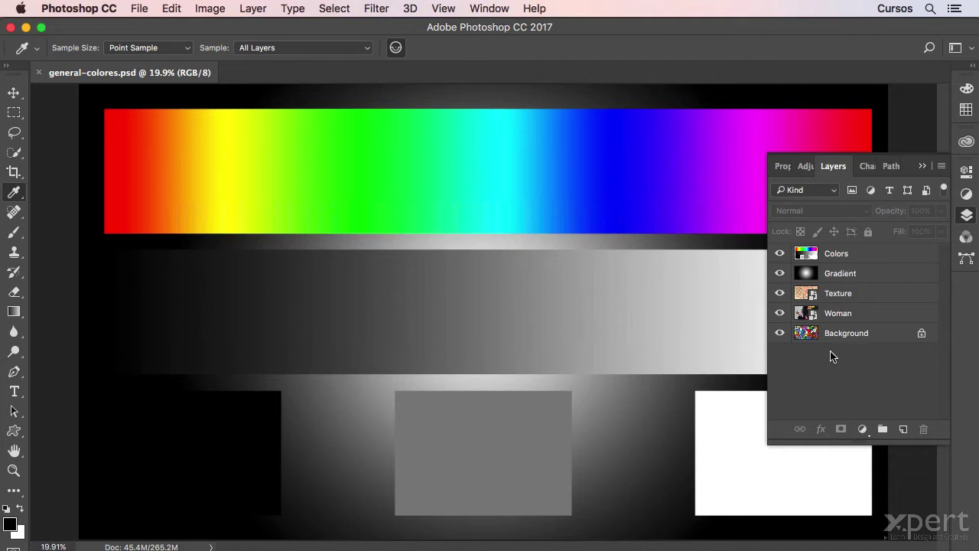
Step: Hide the Colors layer, select the Gradient layer, and bring up its blend mode list
click(779, 254)
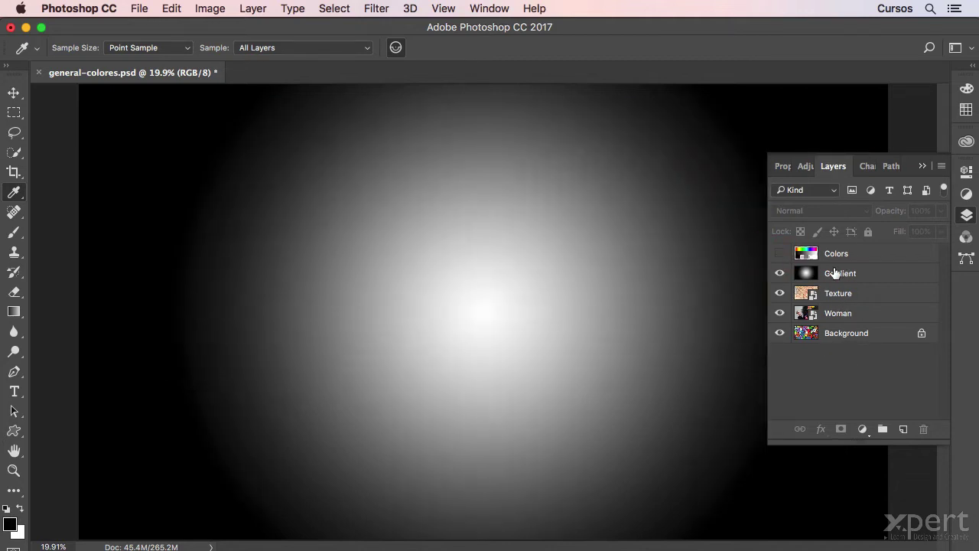
click(849, 282)
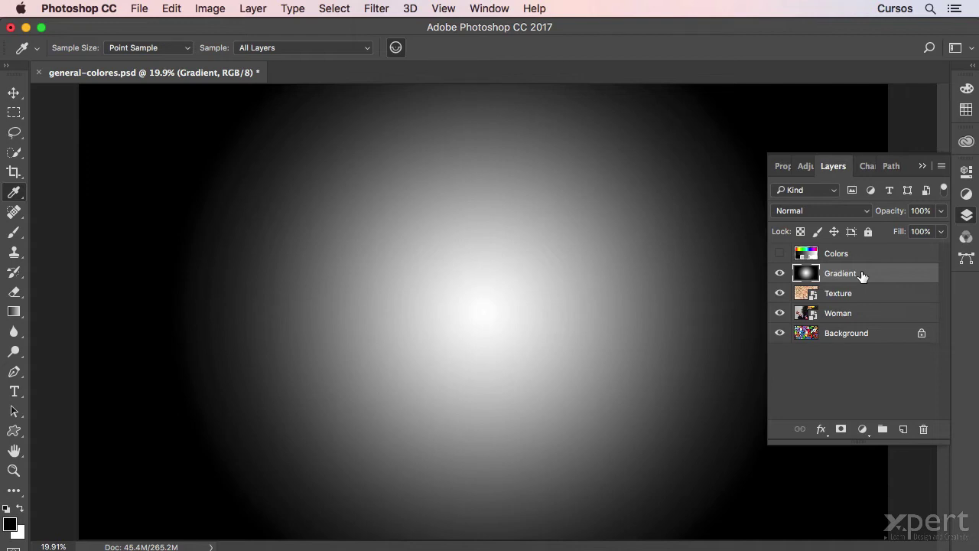
click(863, 299)
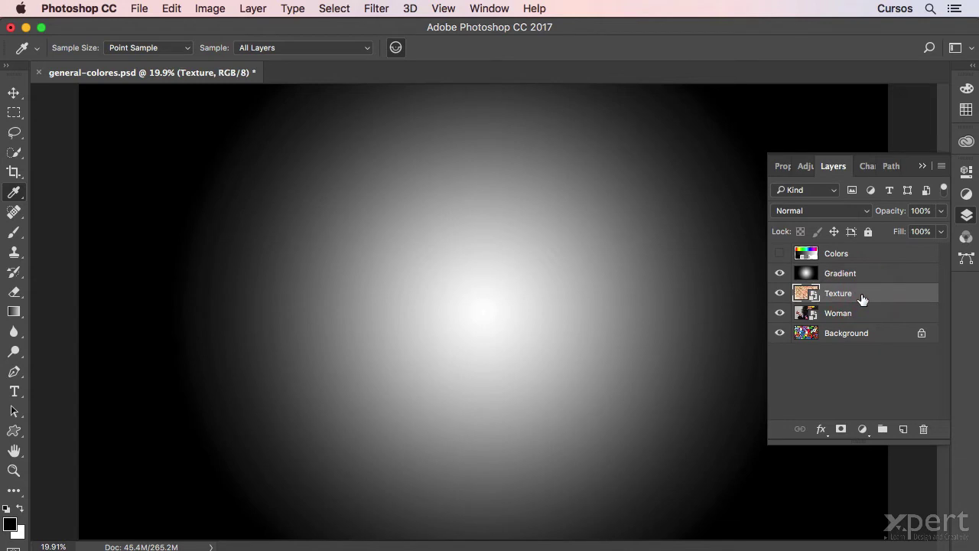
click(864, 278)
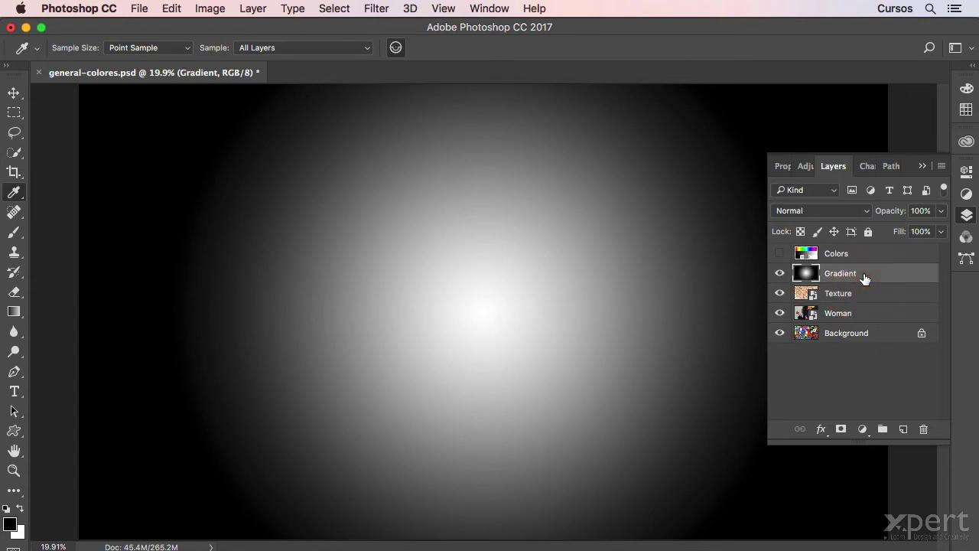
click(868, 214)
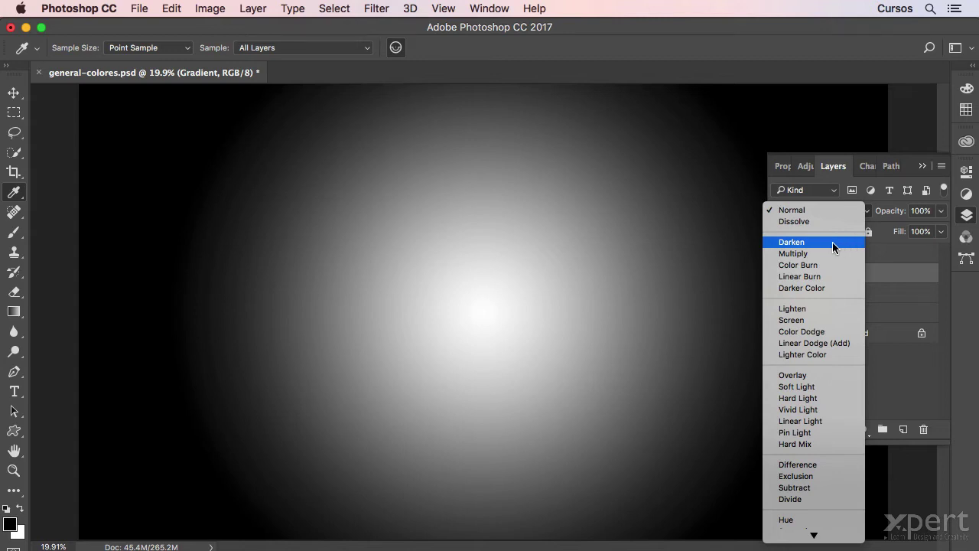
Step: Set the Gradient layer's blend mode to Darken
click(833, 242)
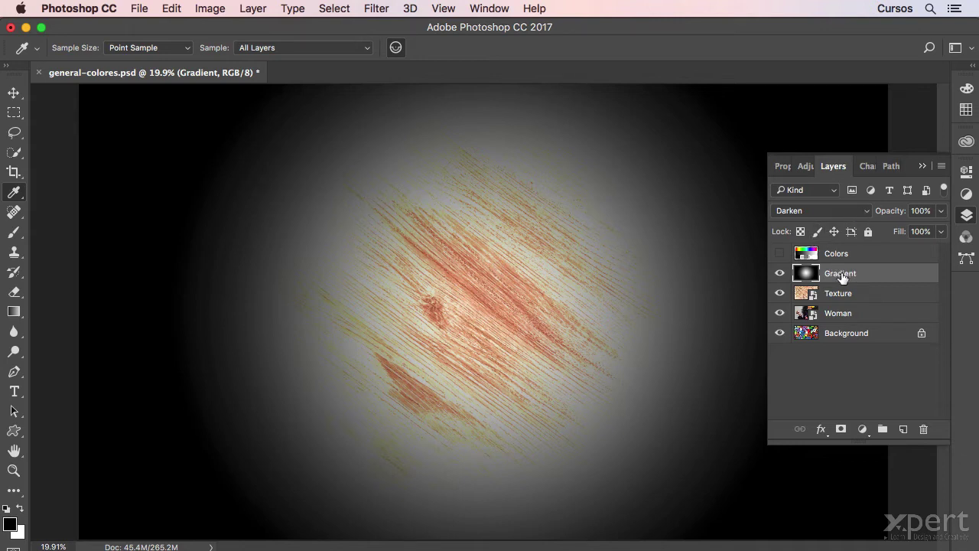
Step: View the Red, Green and Blue channels individually, then return to RGB and the layers list
click(867, 168)
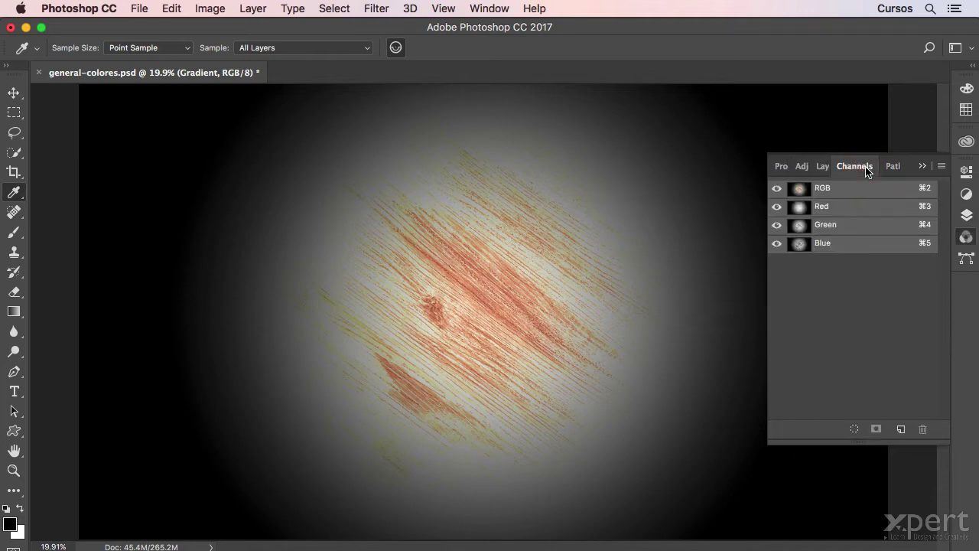
click(834, 210)
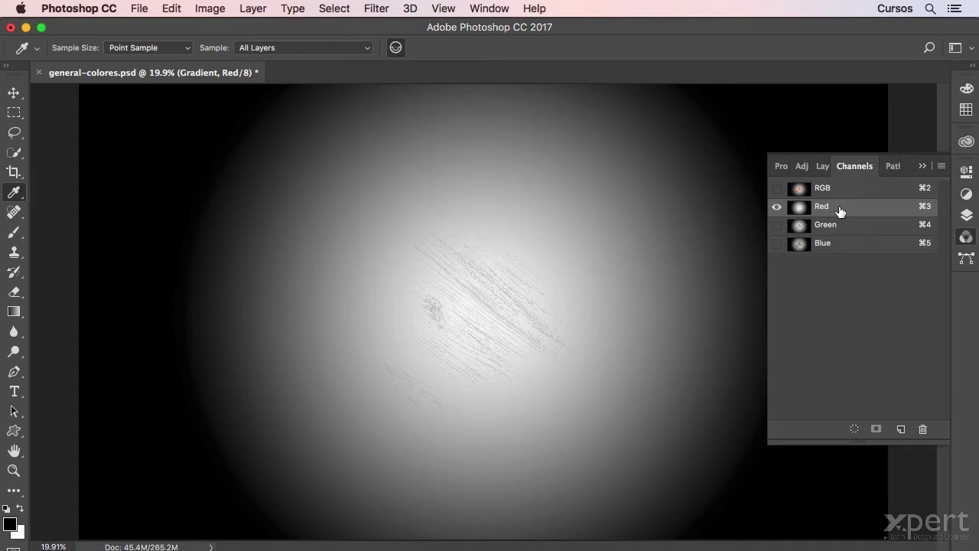
click(843, 227)
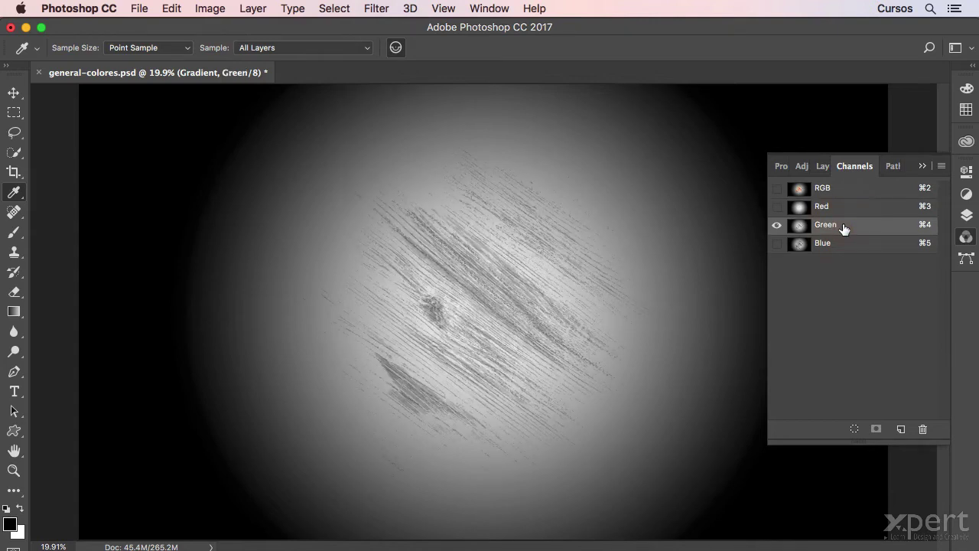
click(837, 245)
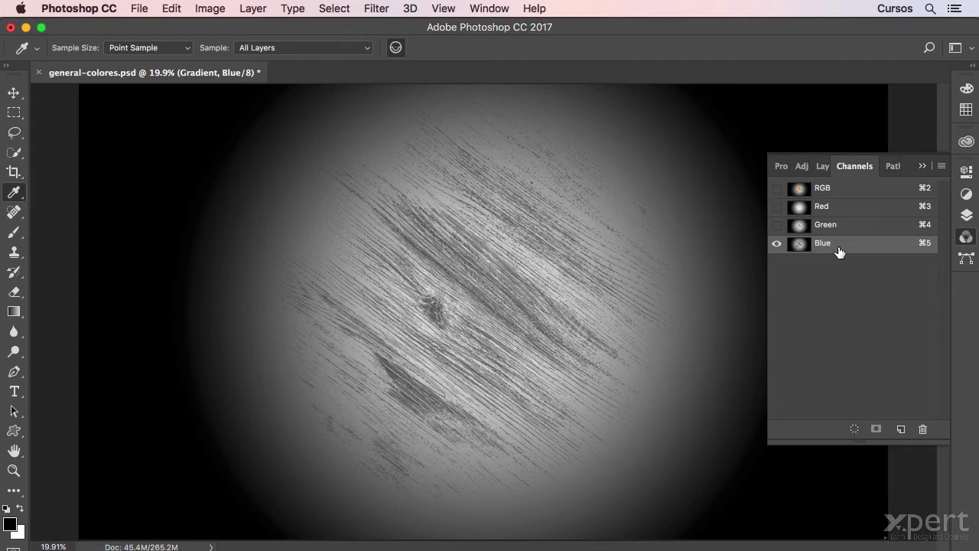
click(832, 193)
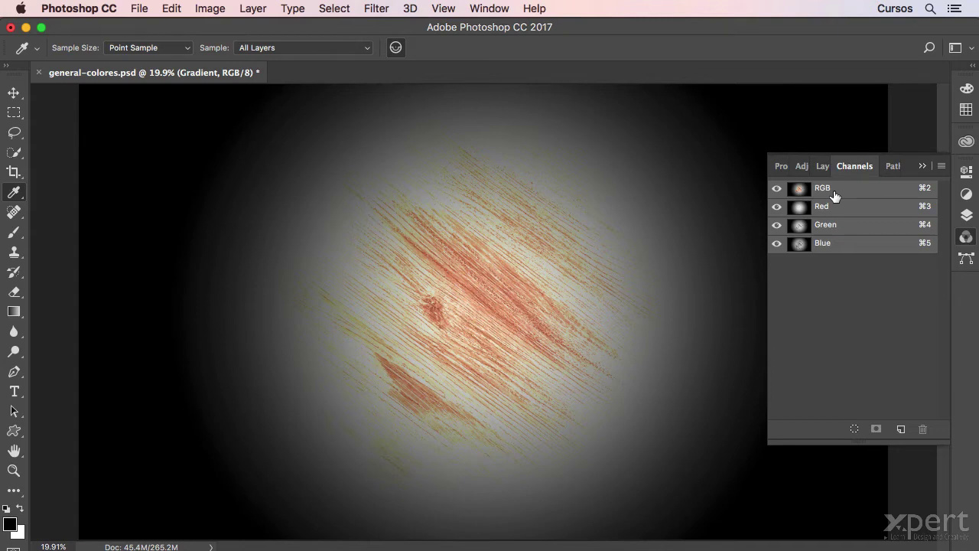
click(967, 216)
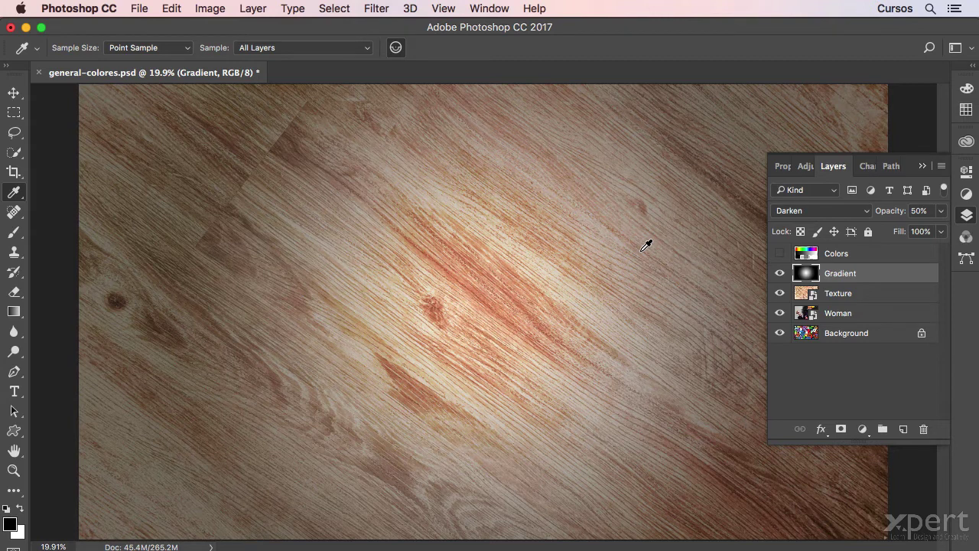
Step: Raise the Gradient layer's opacity to 80%, then to 100%
key(8)
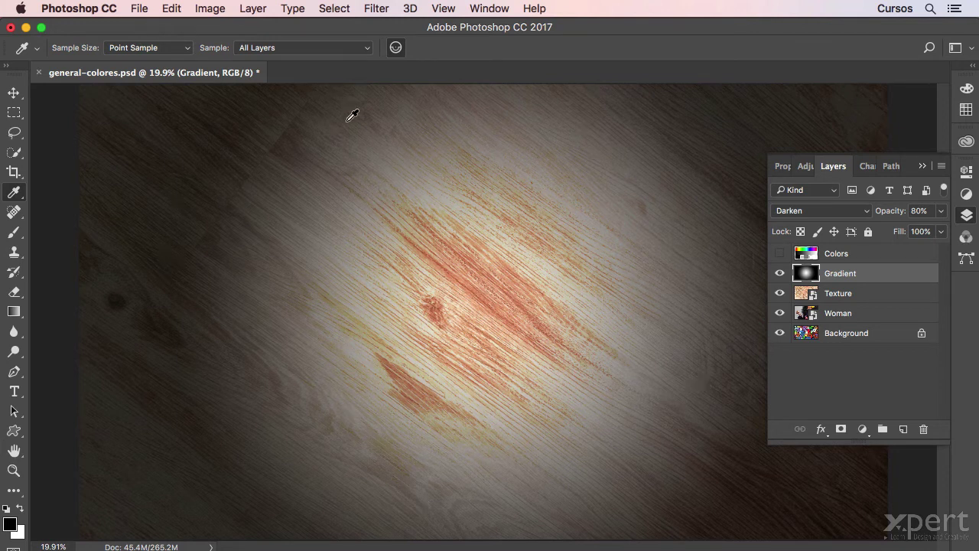
key(0)
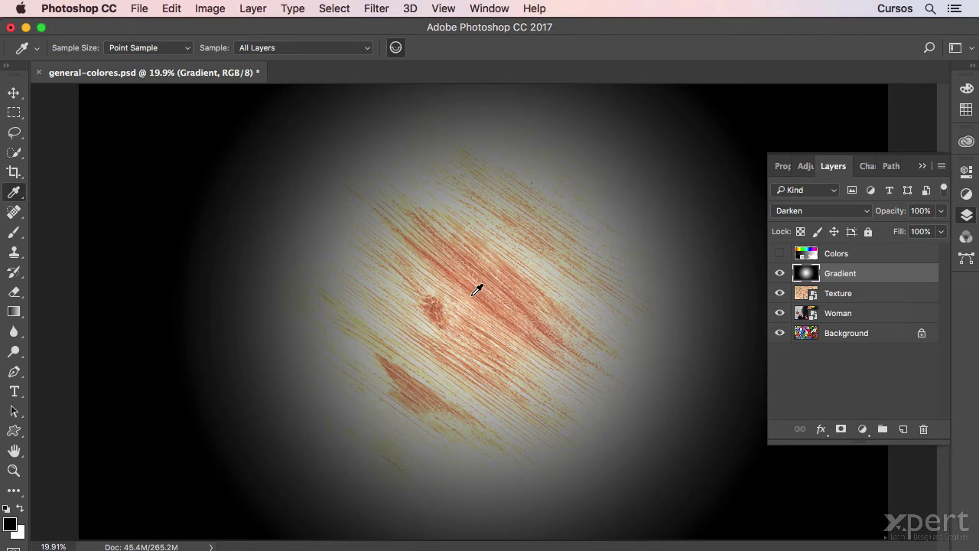
Step: Compare Multiply and Darken on the Gradient layer, leaving it on Multiply, and show the channels list
click(867, 212)
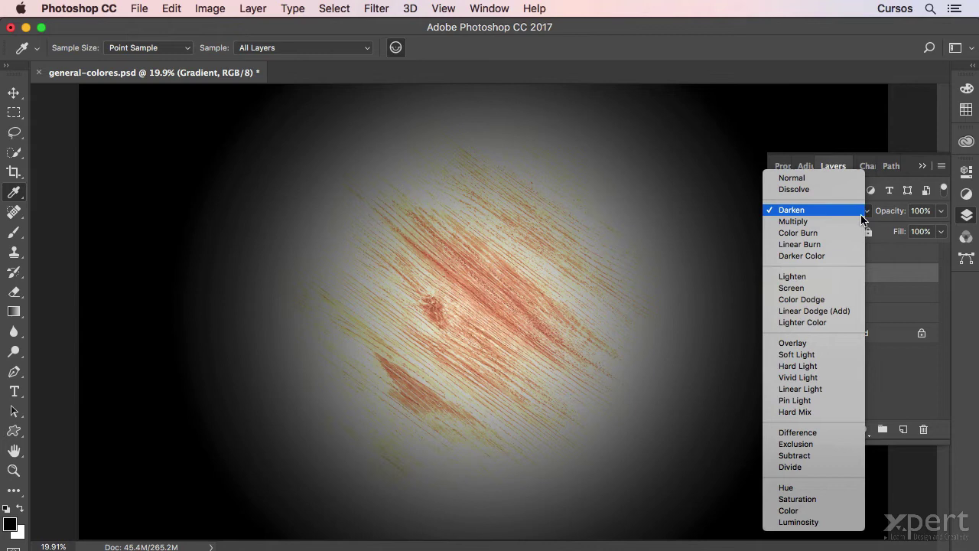
click(852, 221)
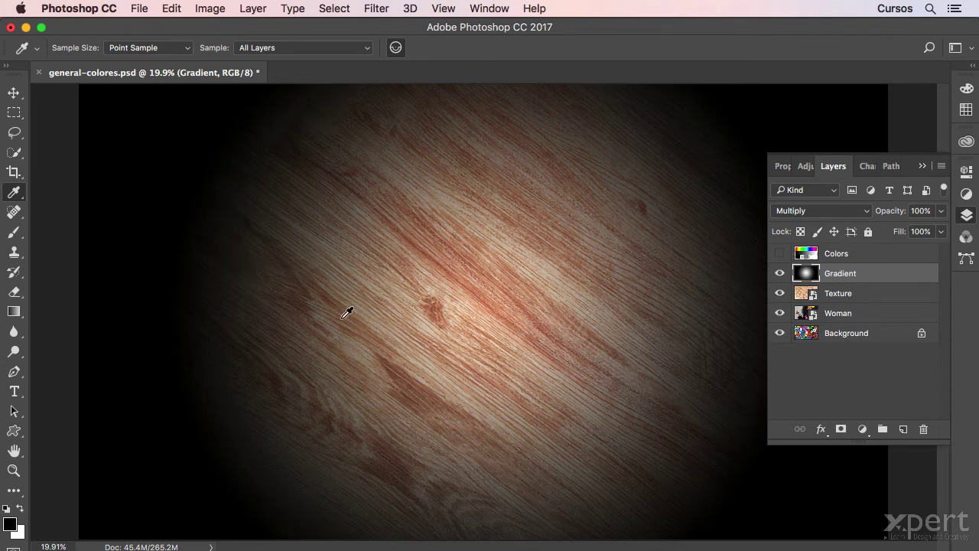
click(831, 203)
click(828, 196)
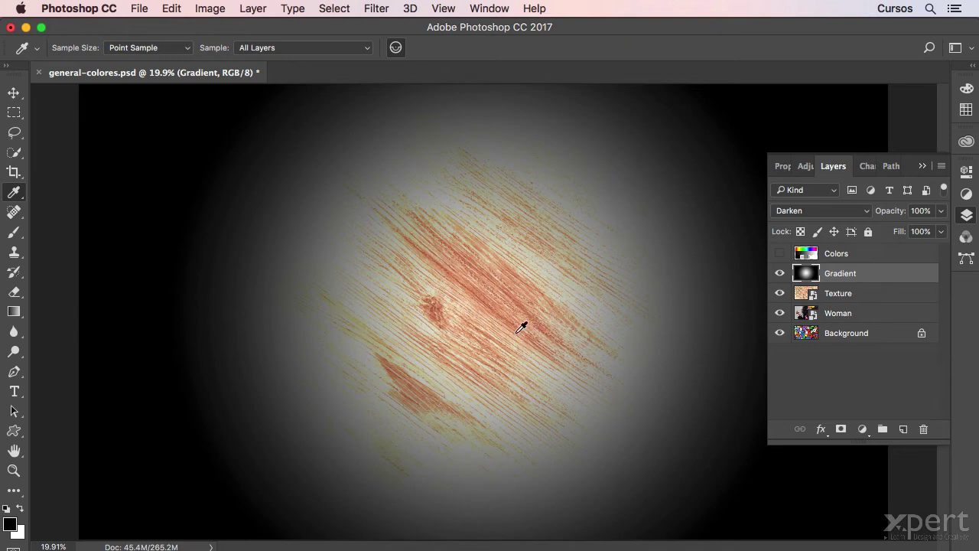
click(805, 212)
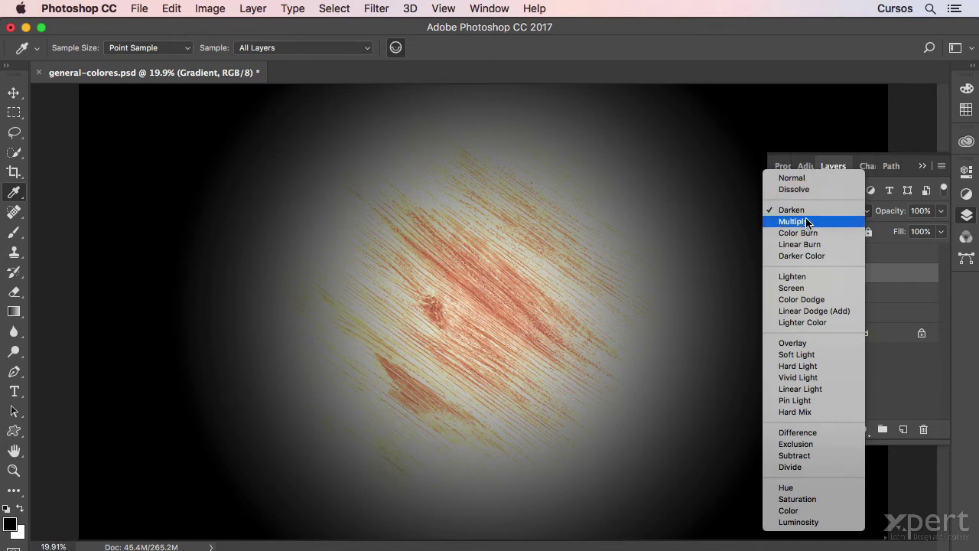
click(834, 222)
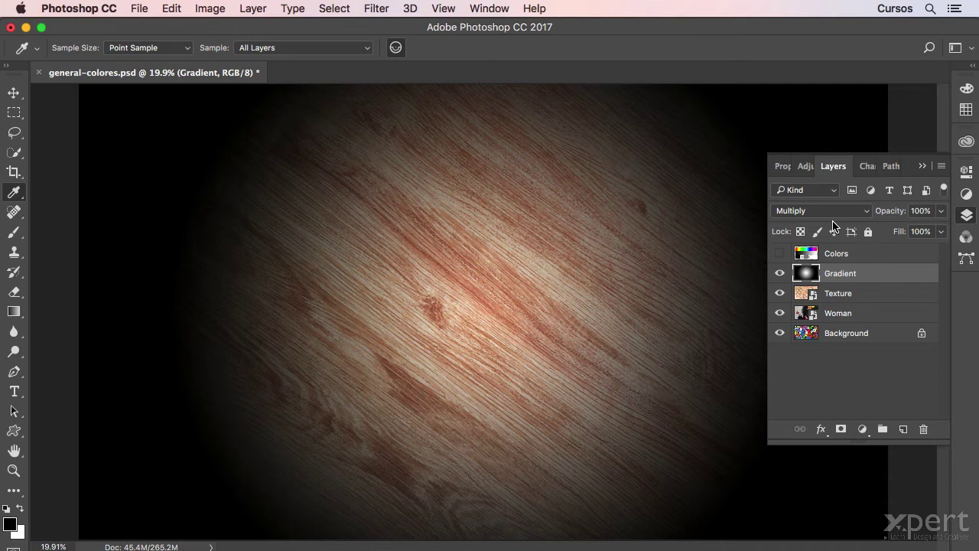
click(866, 169)
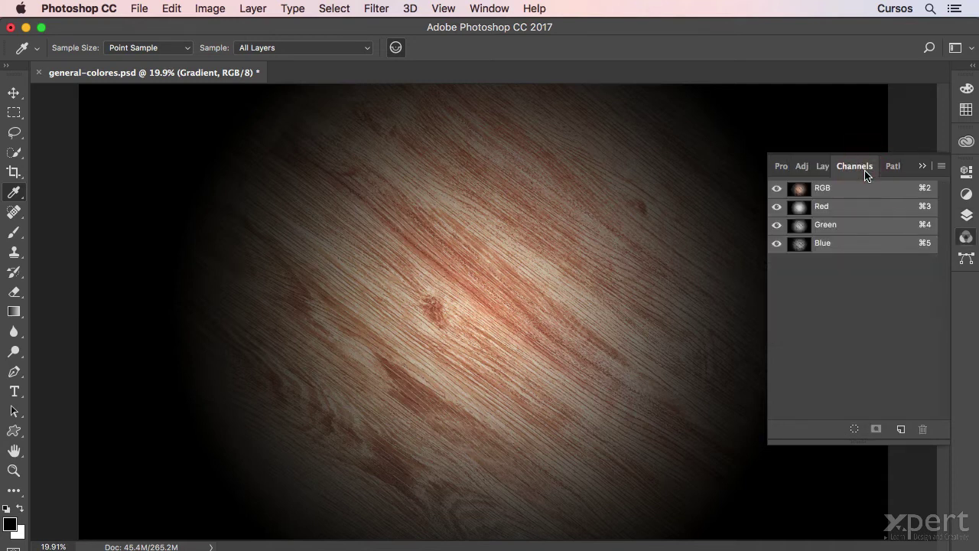
Step: Cycle through the Red, Green and Blue channels, then return to the RGB composite and layers list
click(835, 206)
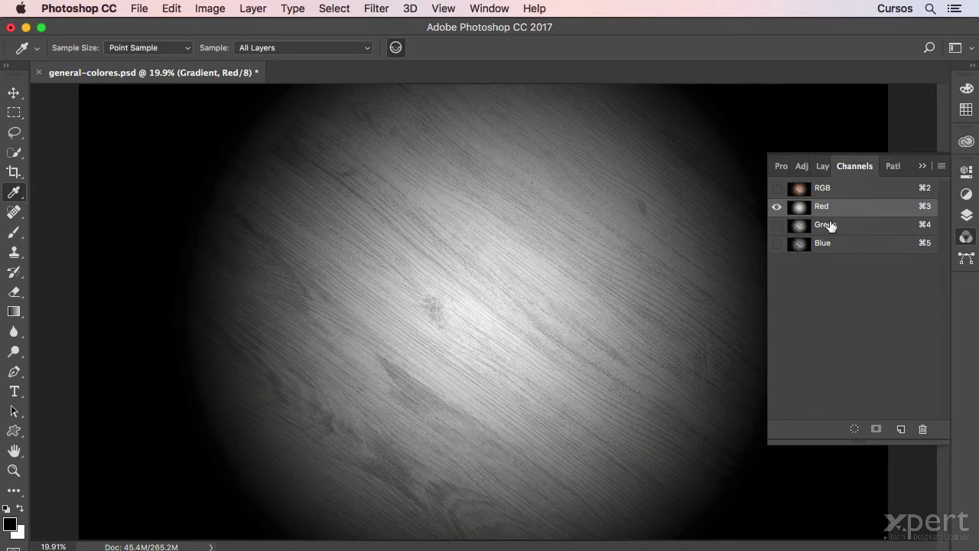
click(830, 226)
click(832, 245)
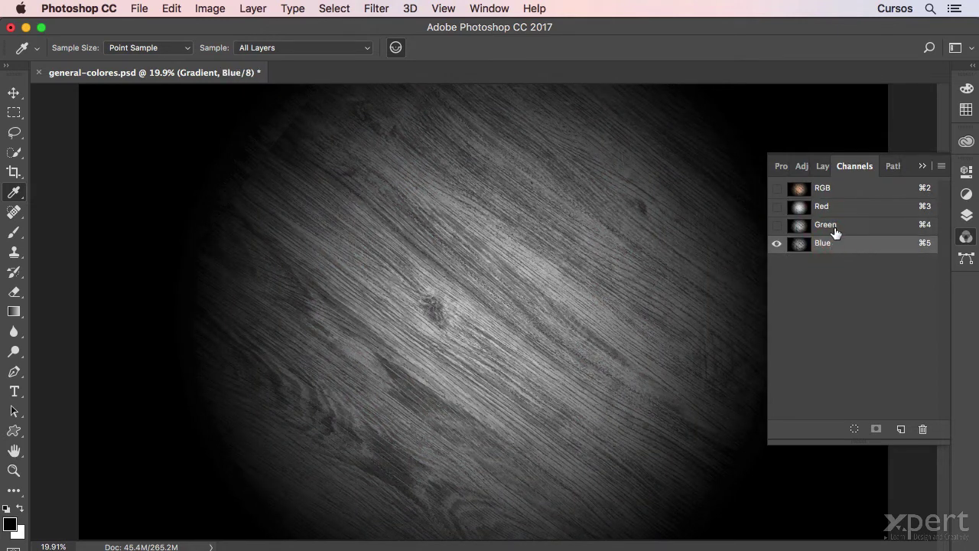
click(831, 227)
click(836, 208)
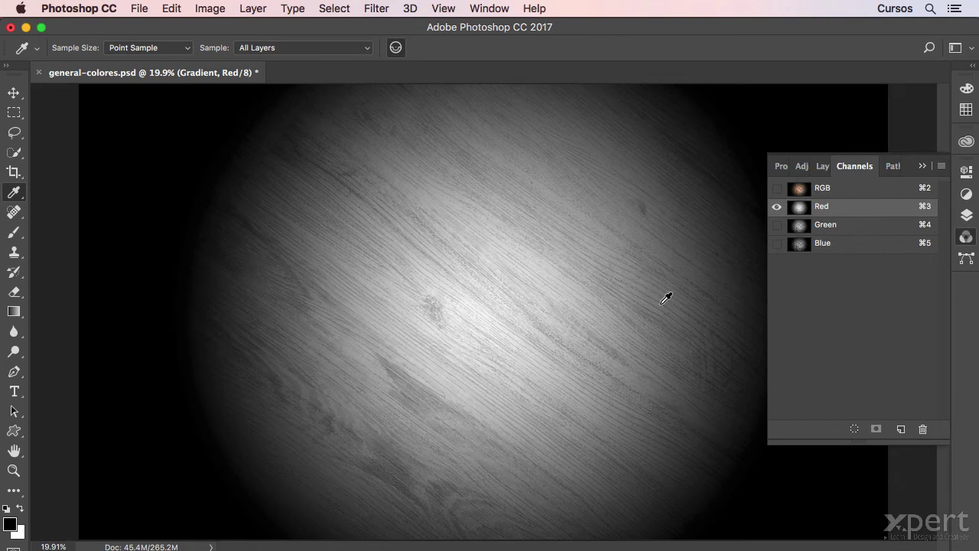
click(832, 232)
click(830, 243)
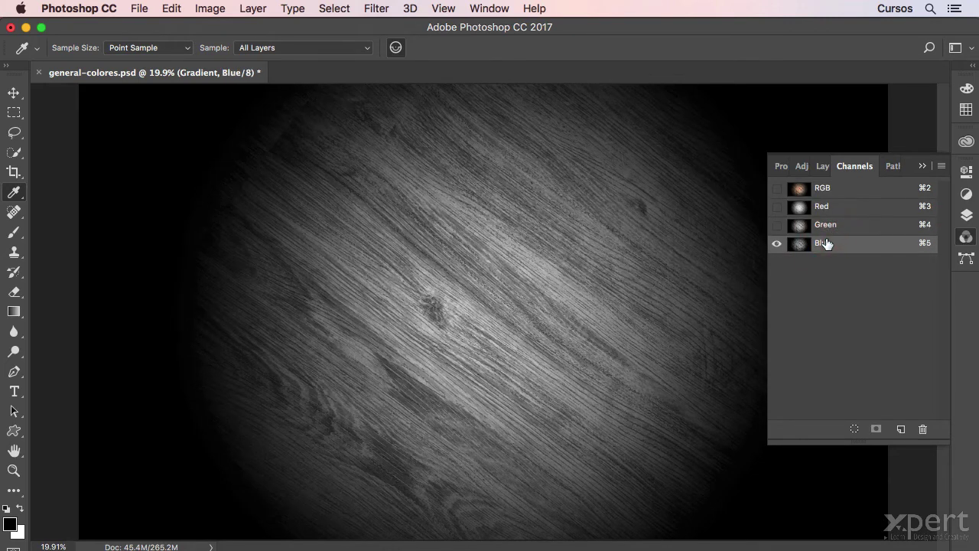
click(837, 214)
click(837, 195)
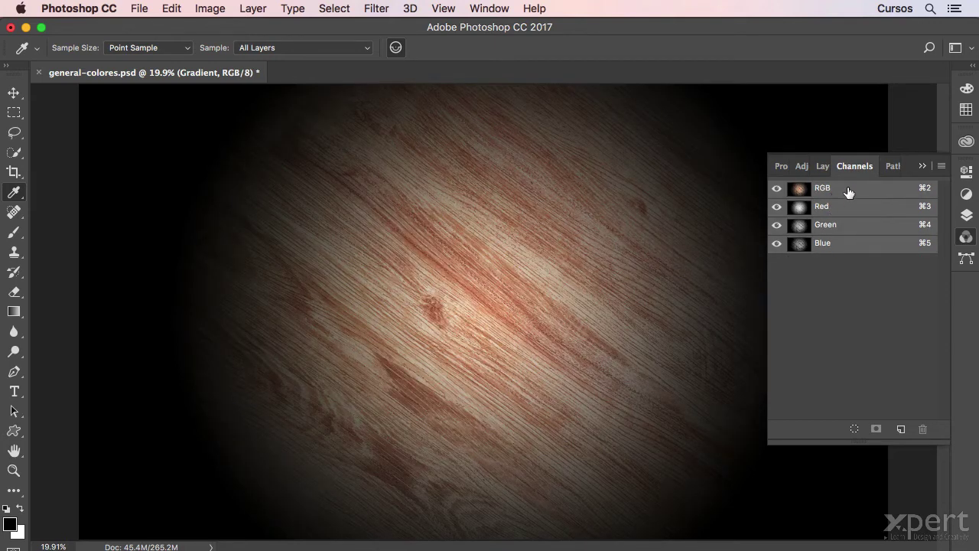
click(967, 216)
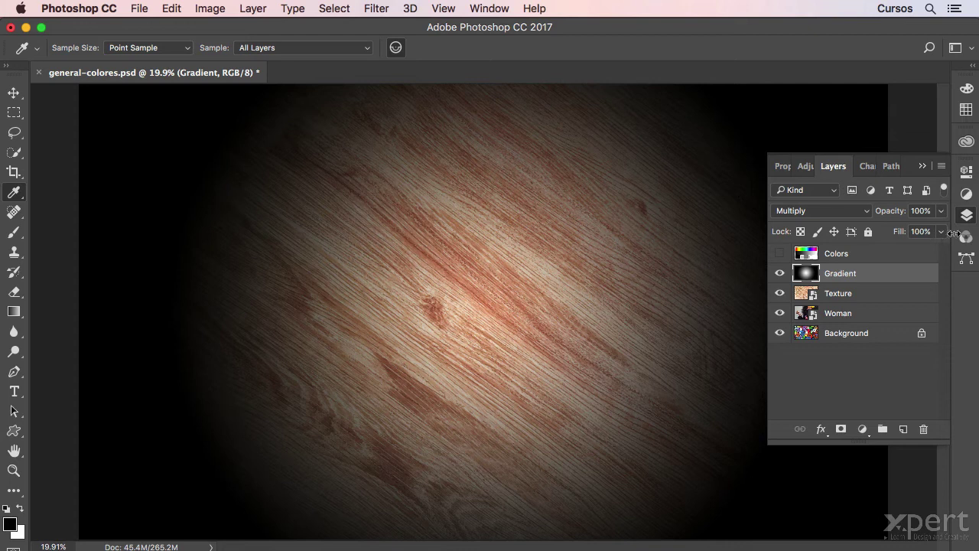
Step: Hide the Texture layer to reveal the Woman portrait, then reselect the Gradient layer
click(781, 293)
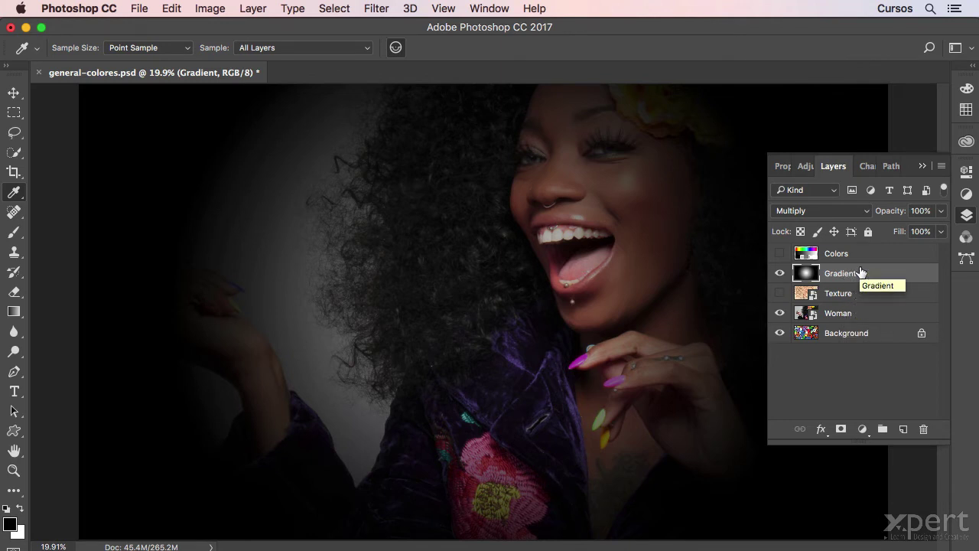
click(854, 317)
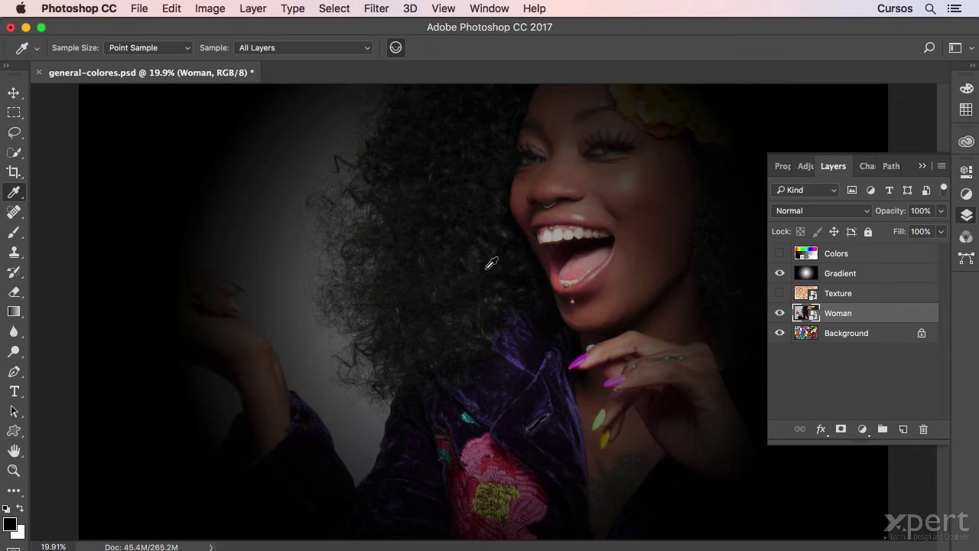
click(849, 282)
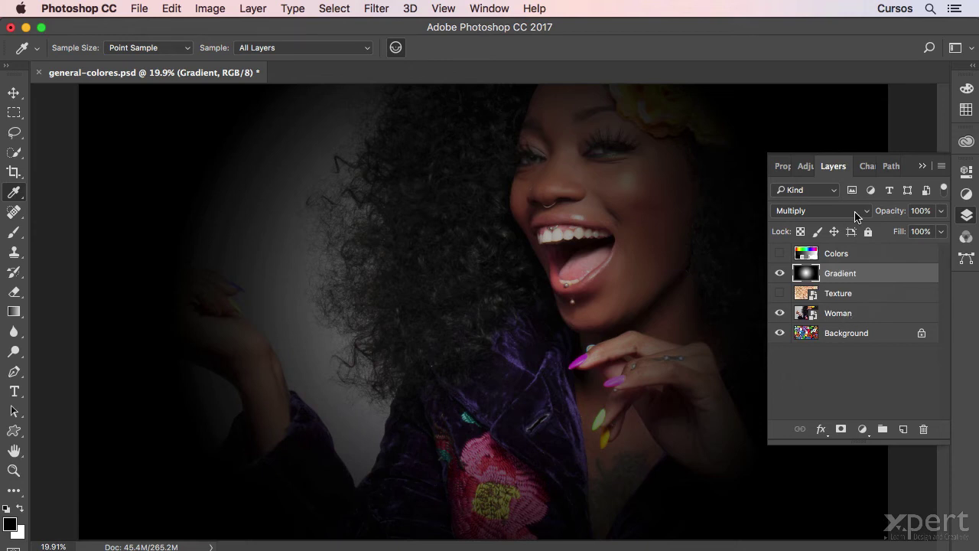
Step: Compare Darken and Multiply on the Gradient over the portrait, leaving it on Multiply
click(851, 212)
click(852, 200)
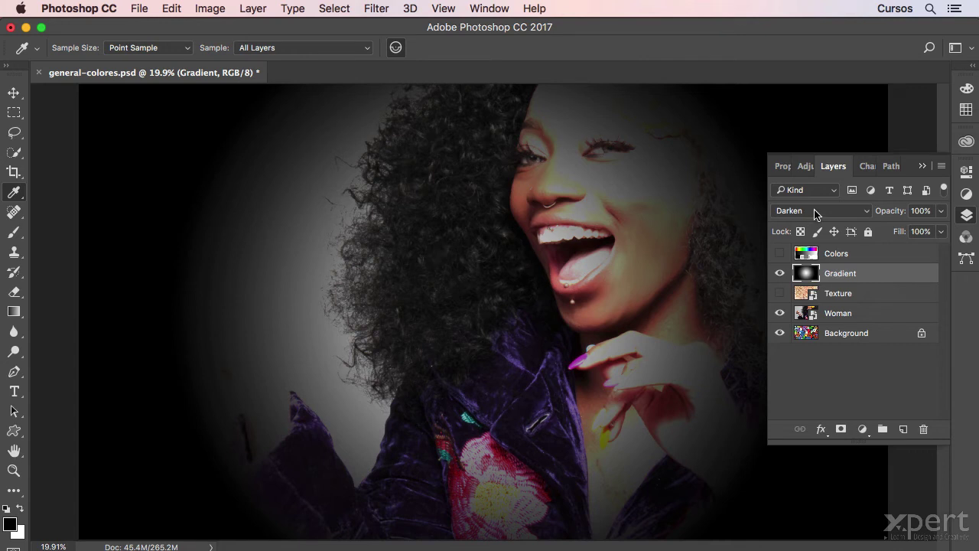
click(815, 211)
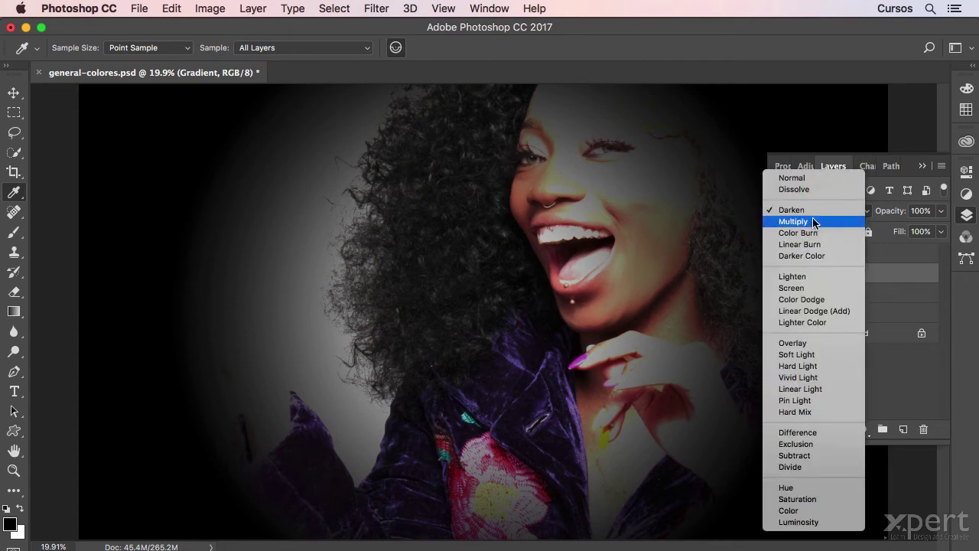
click(815, 222)
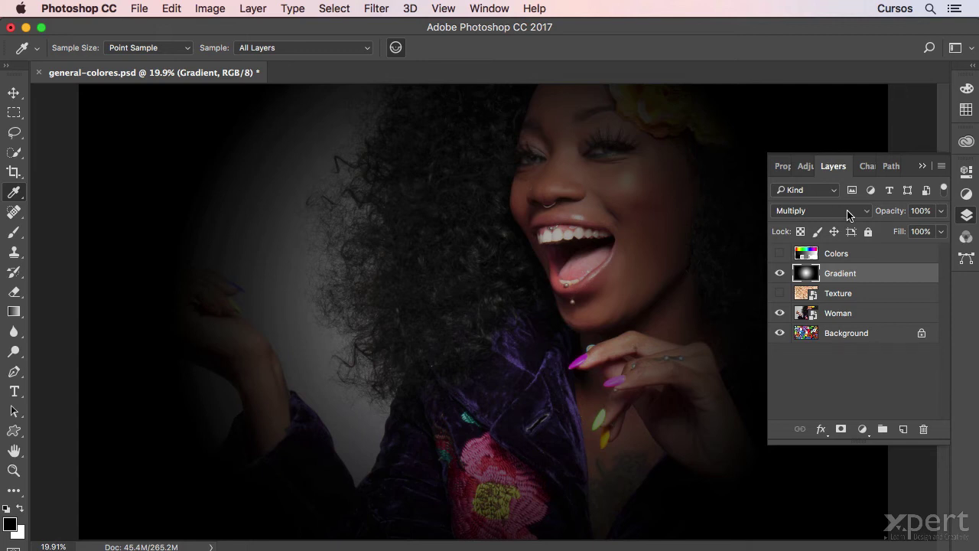
Step: Show the Texture layer again and set the Gradient blend mode to Color Burn
click(779, 293)
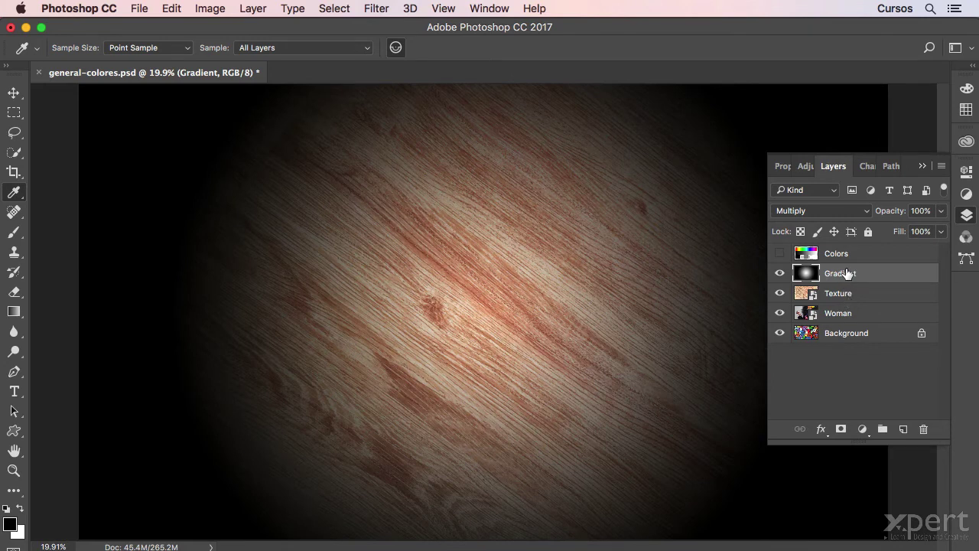
click(832, 212)
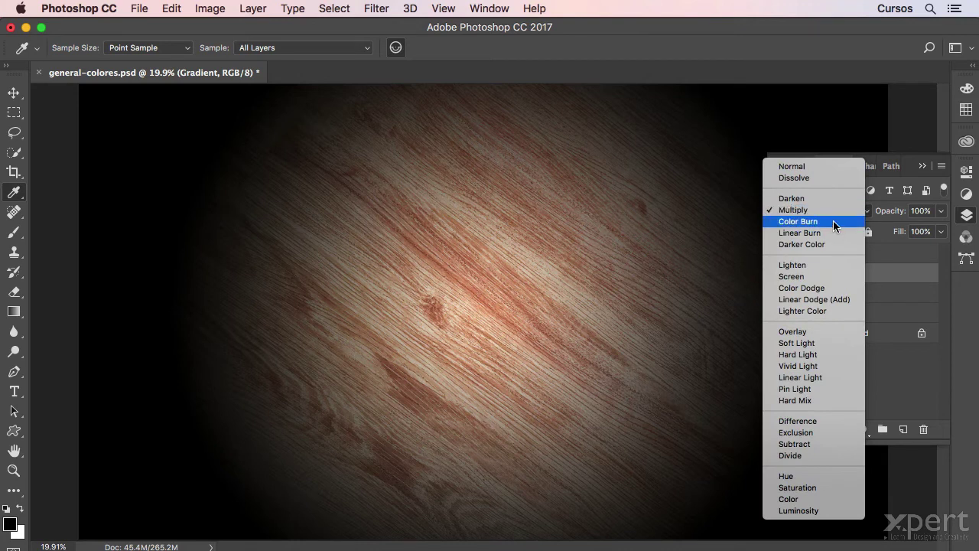
click(833, 220)
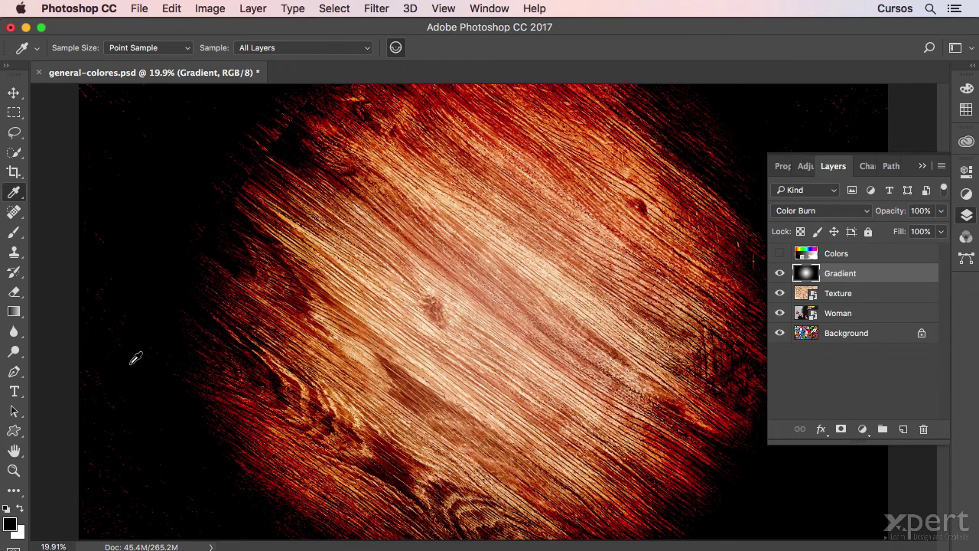
click(6, 355)
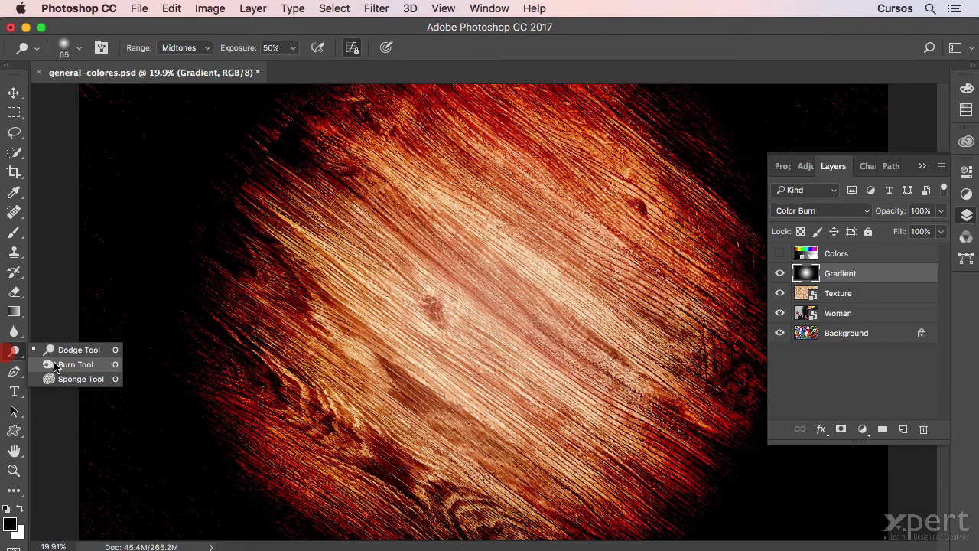
click(11, 352)
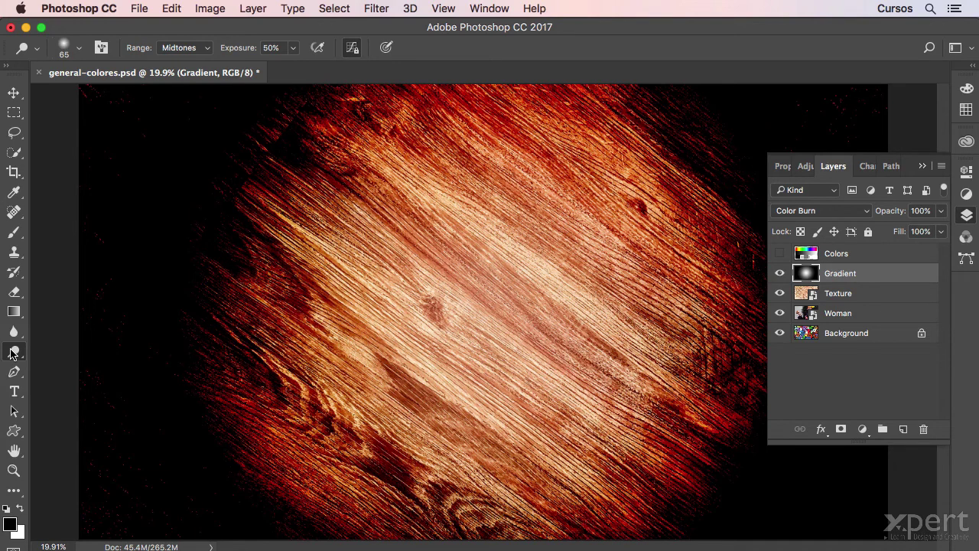
key(i)
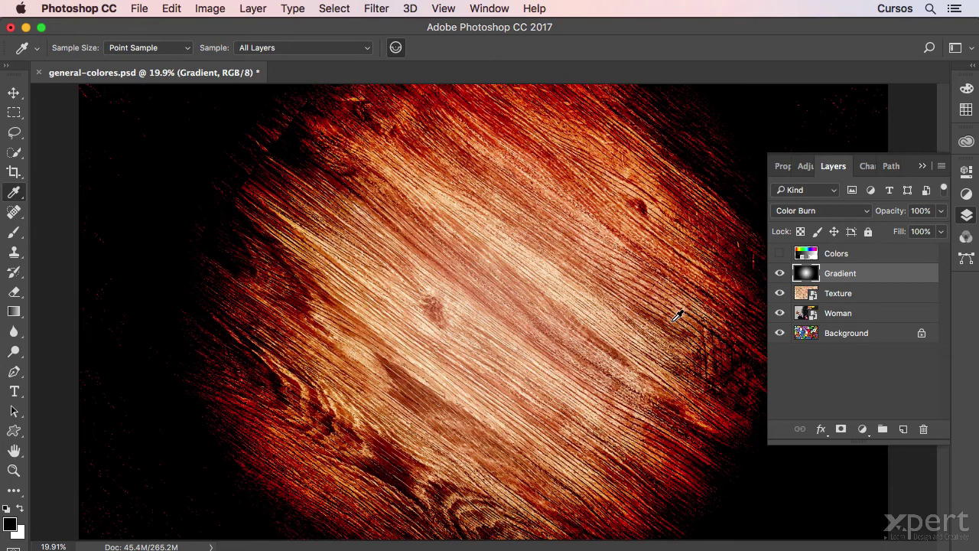
Step: Toggle the Gradient layer's Opacity to 80% and back, then its Fill to 80% and back to 100%
key(8)
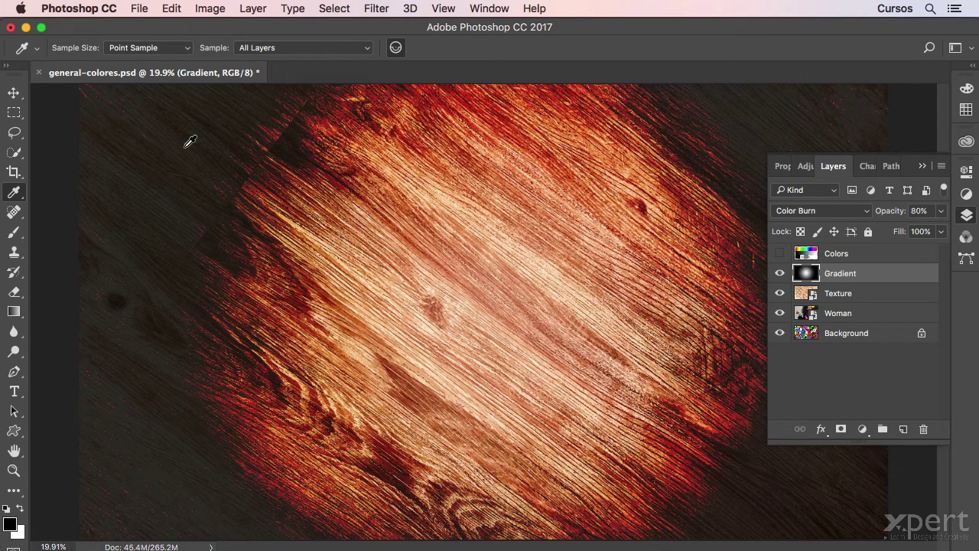
key(0)
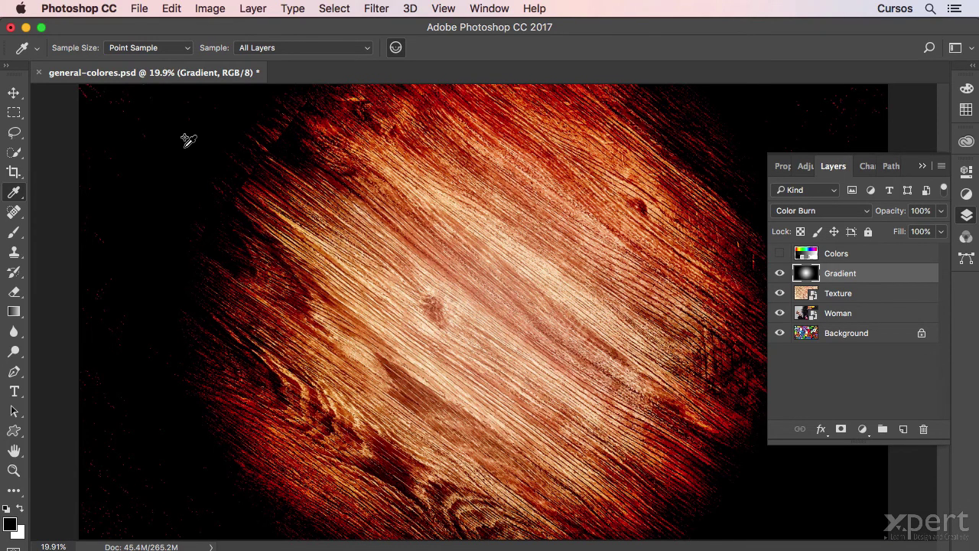
key(shift+8)
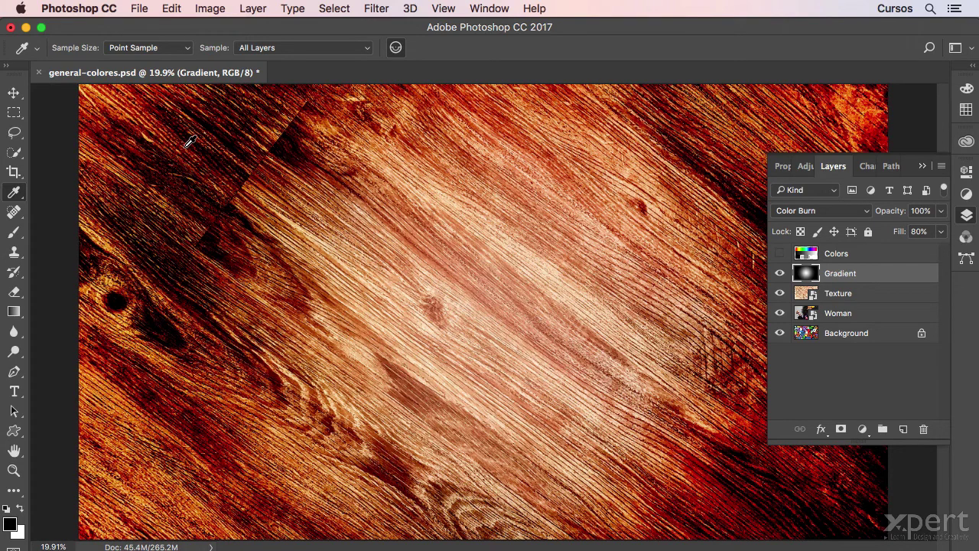
key(shift+0)
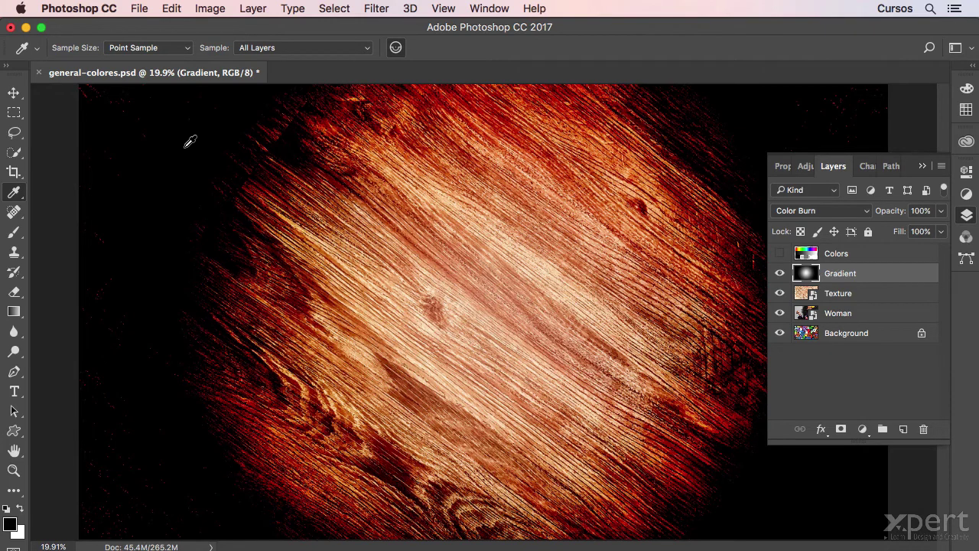
Step: Switch the Gradient to Linear Burn, then toggle Opacity and Fill to 80% and back to 100%
click(853, 215)
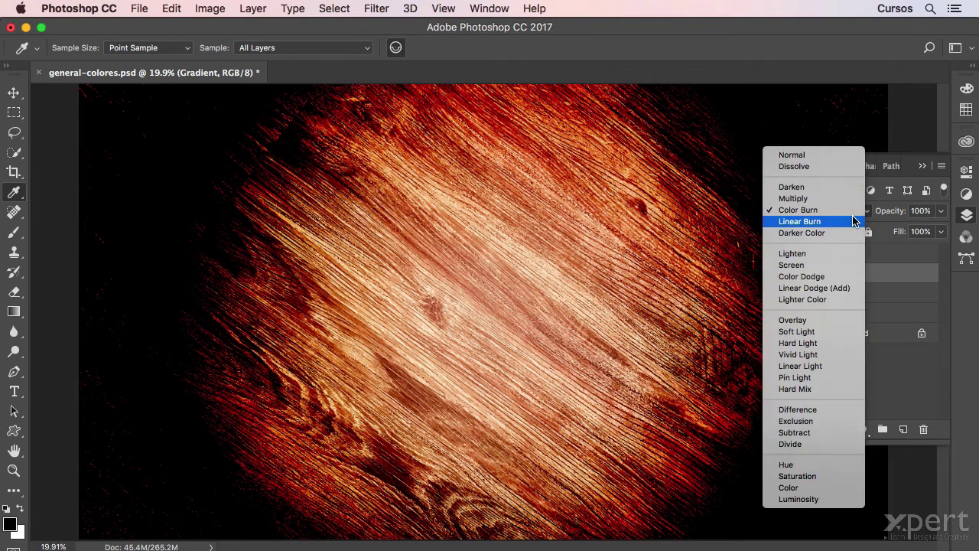
click(829, 224)
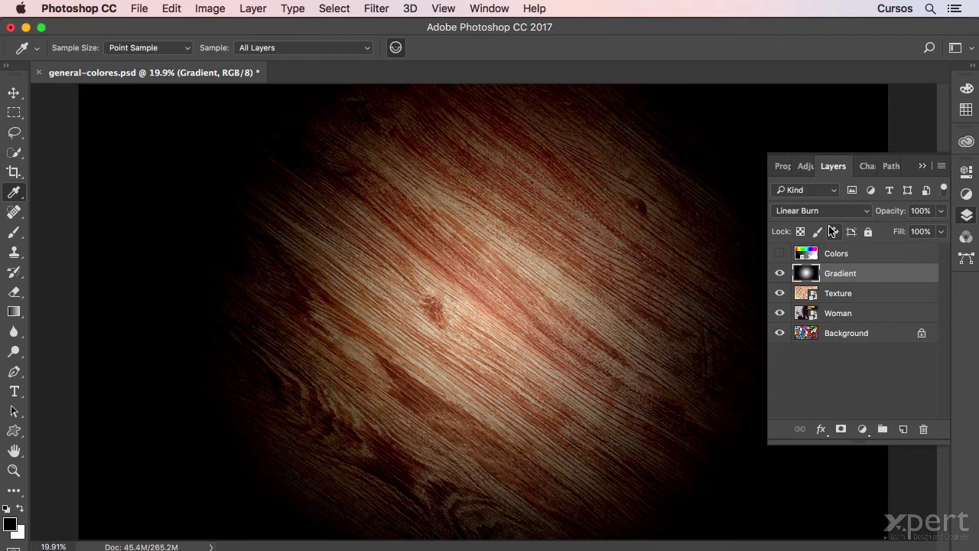
key(8)
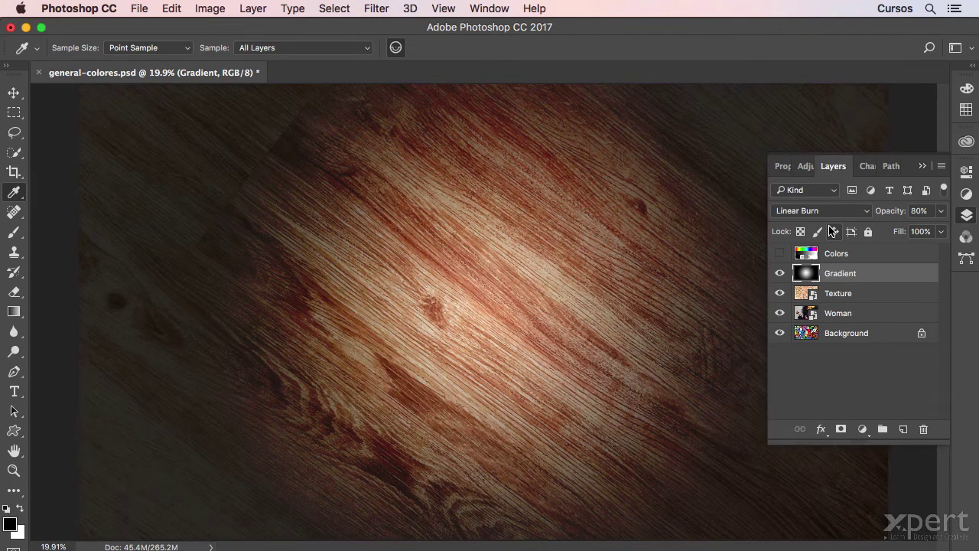
key(0)
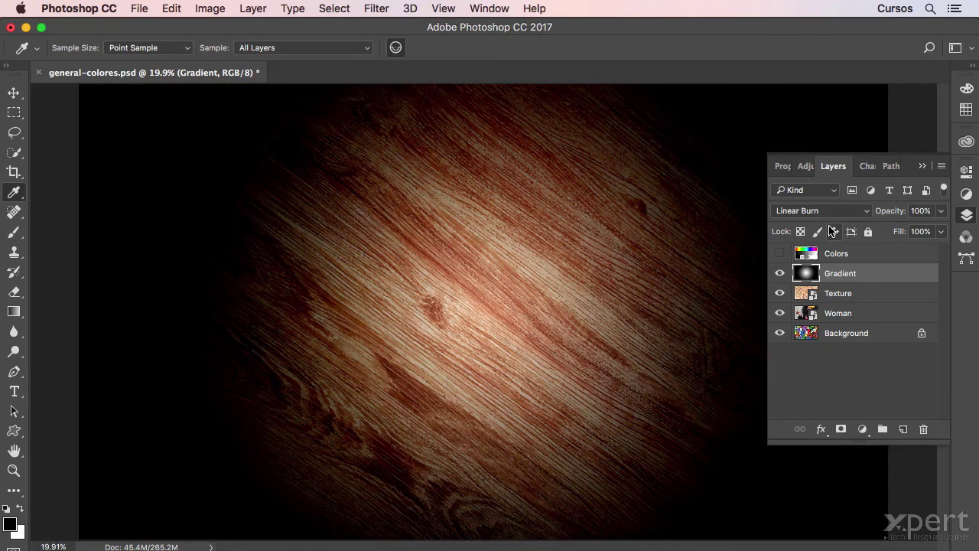
key(shift+8)
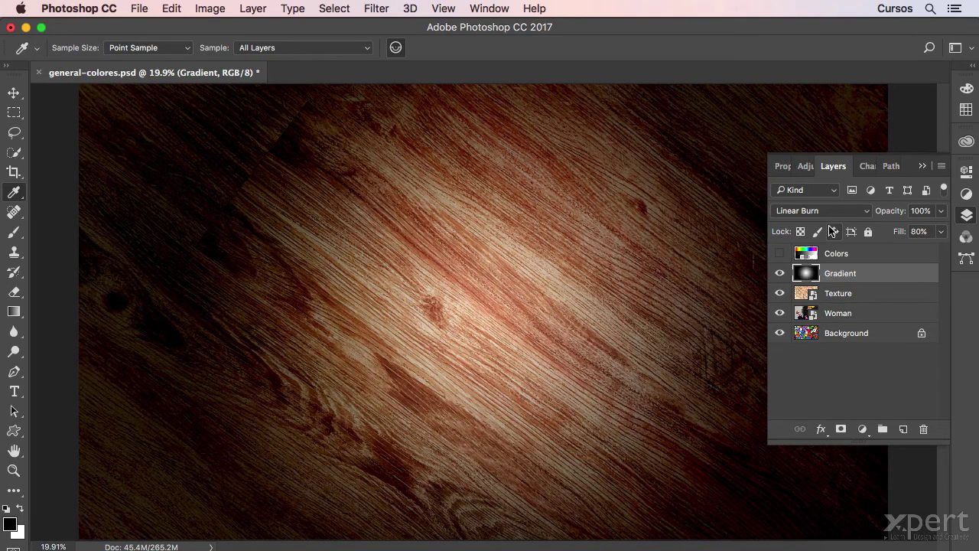
key(shift+0)
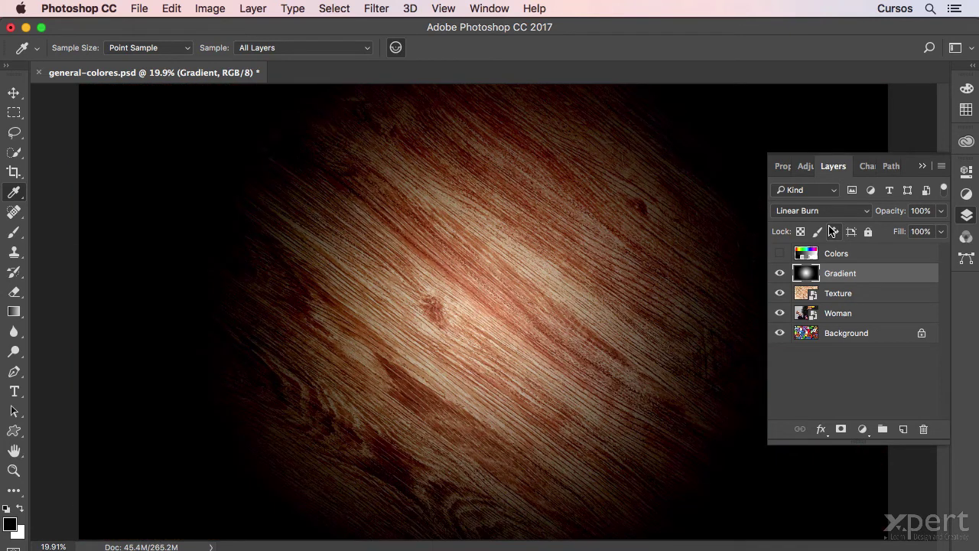
click(780, 295)
click(848, 313)
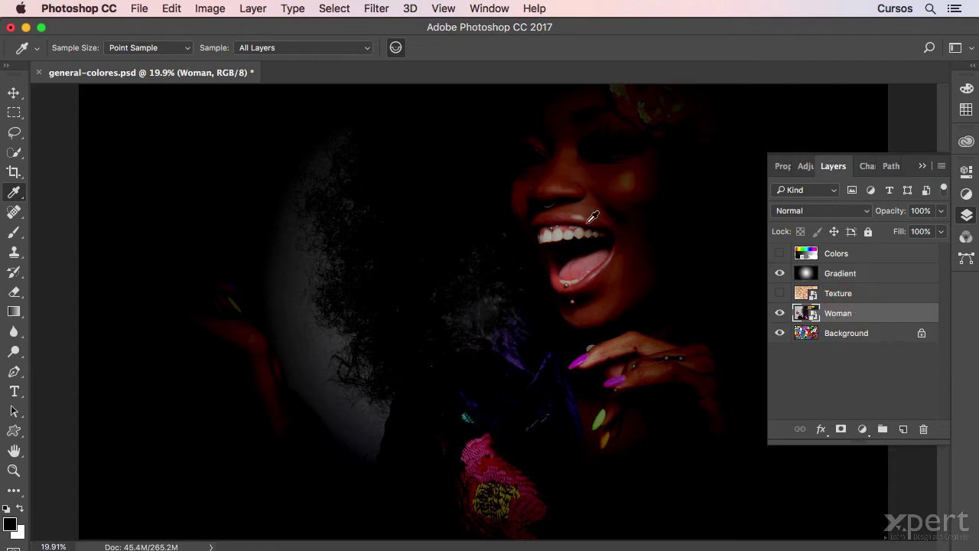
click(868, 273)
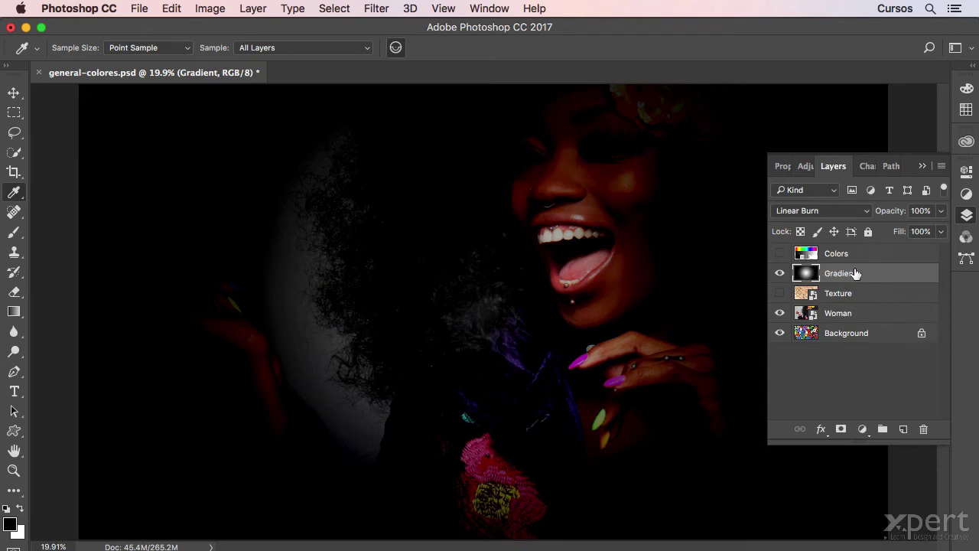
key(shift+8)
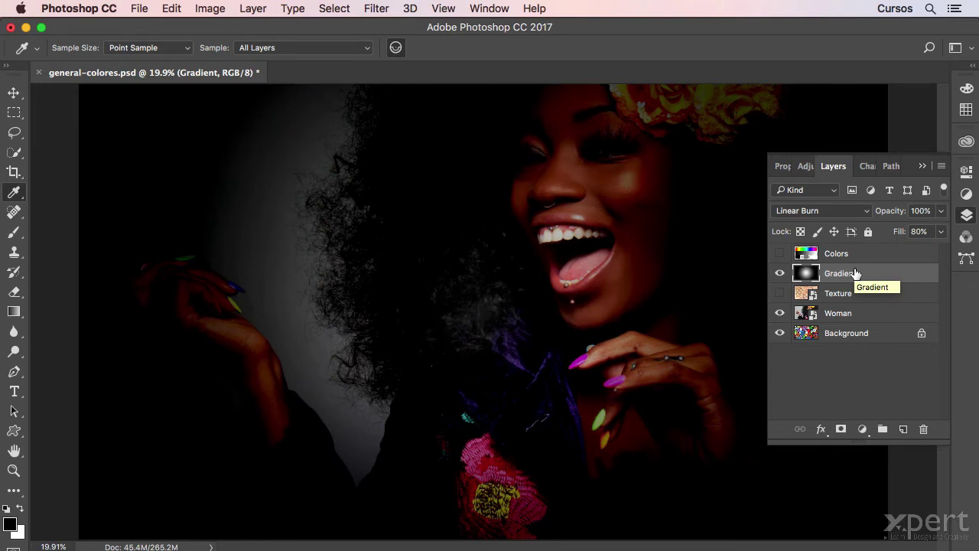
key(shift+5)
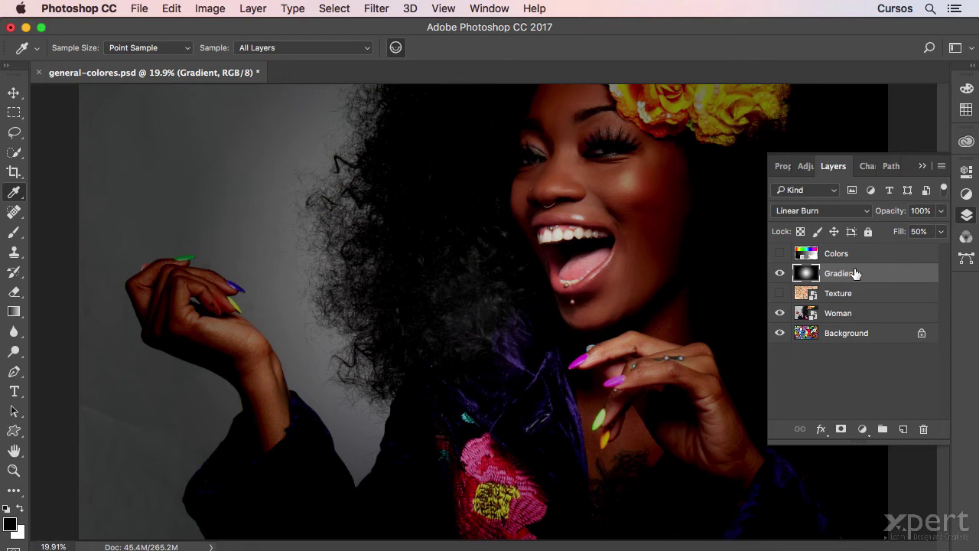
key(shift+0)
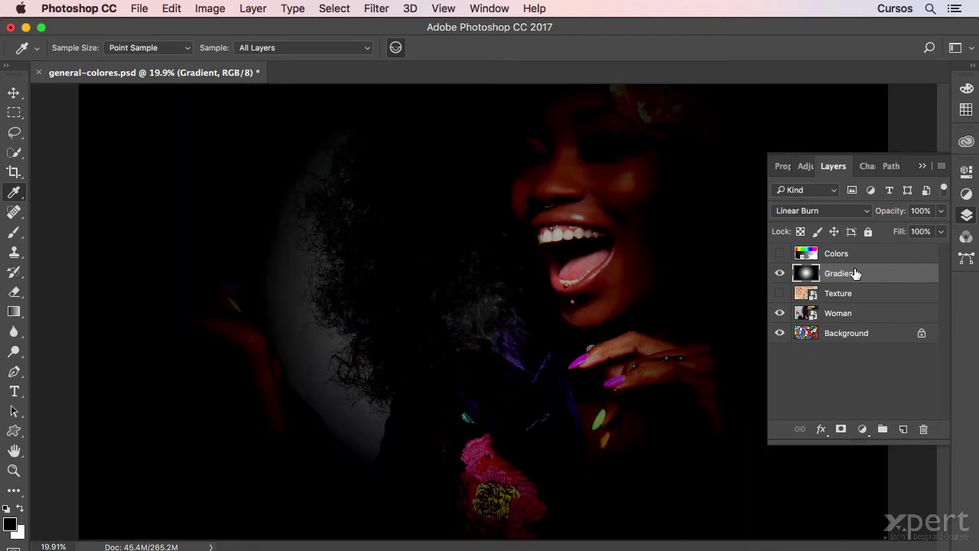
click(779, 293)
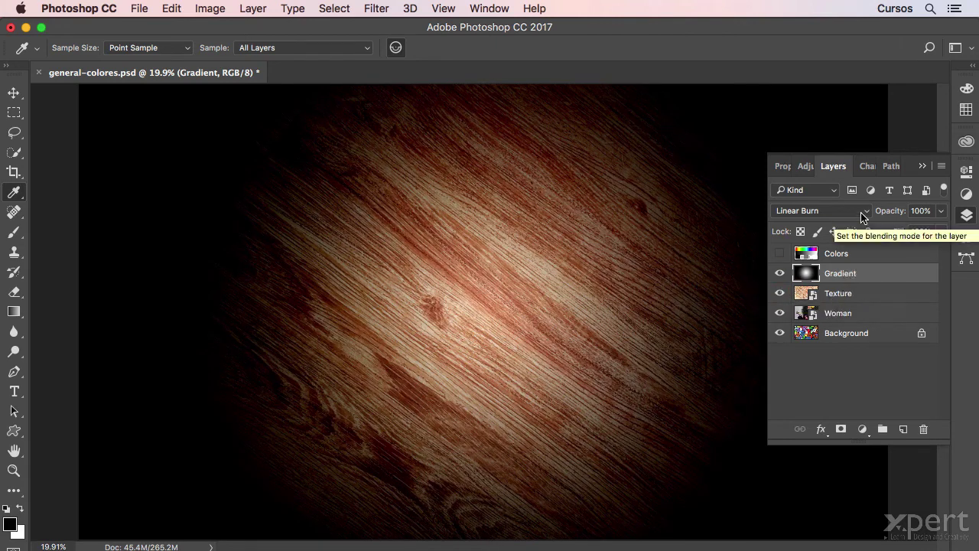
Step: Compare Darker Color and Darken blend modes on the Gradient layer, settling on Darker Color
click(865, 211)
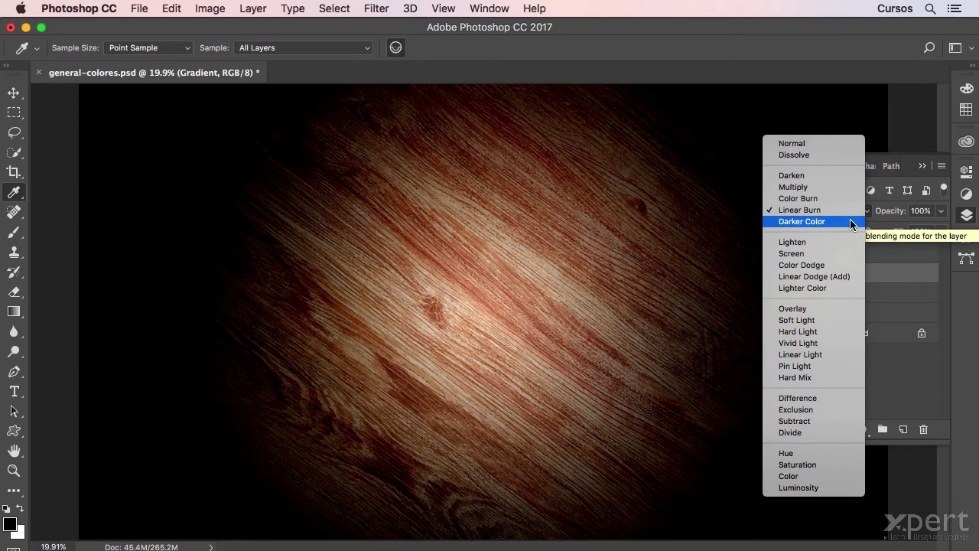
click(849, 222)
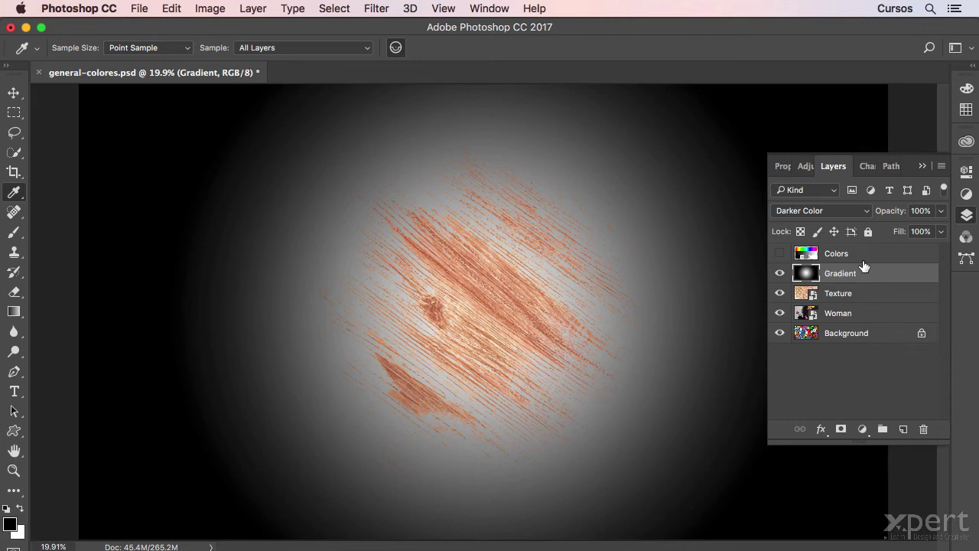
click(849, 211)
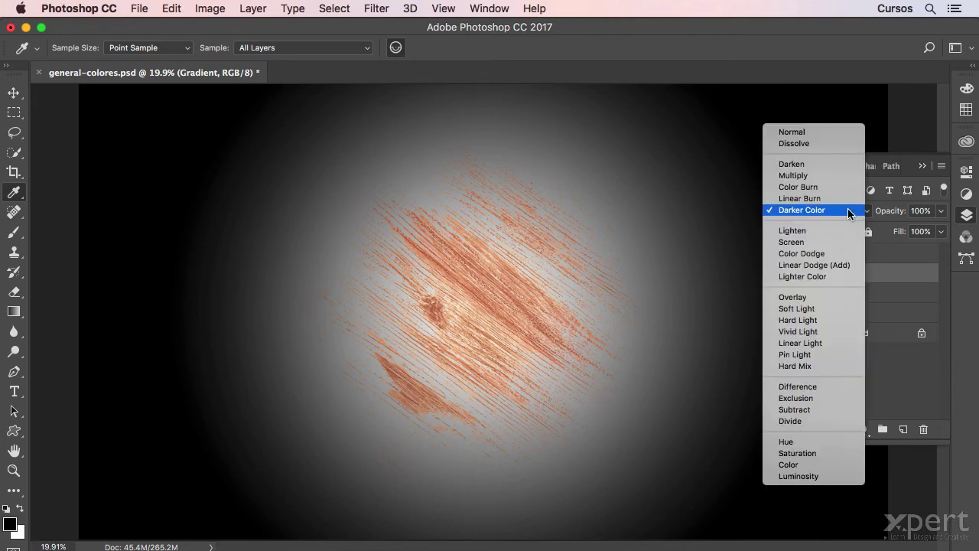
click(845, 165)
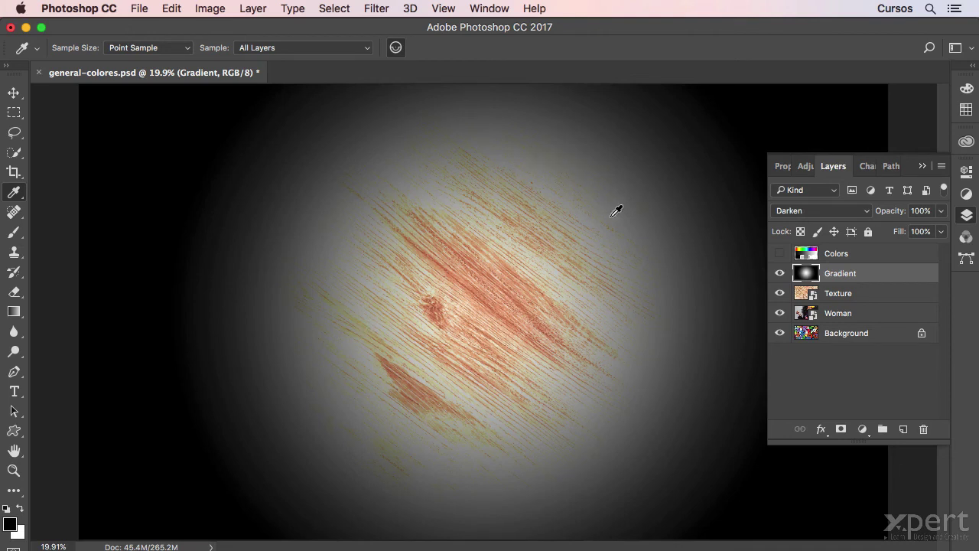
click(850, 212)
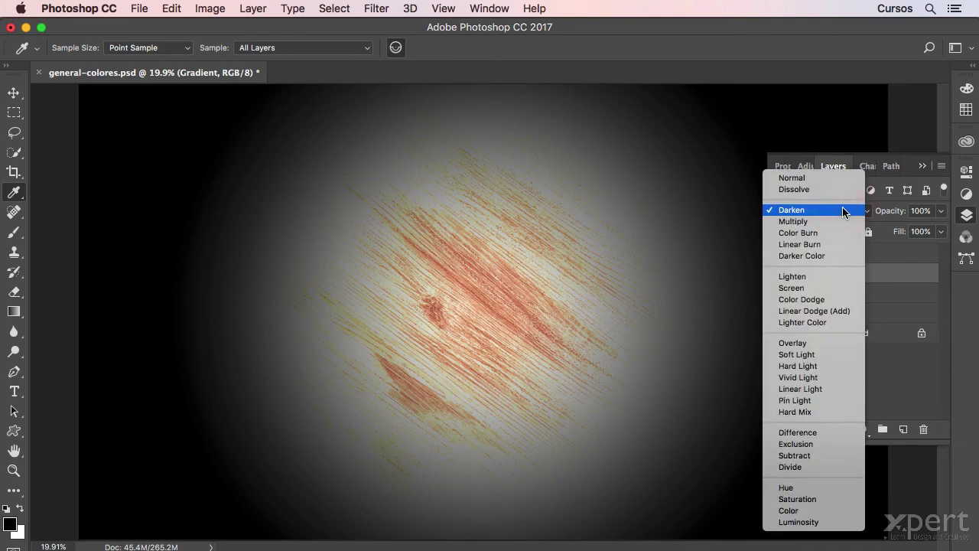
click(840, 257)
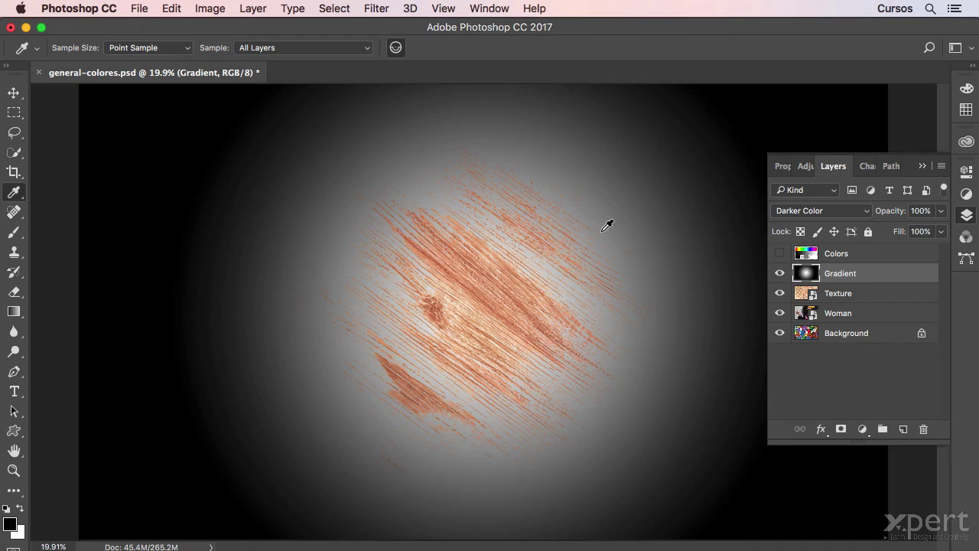
Step: Test Gradient Opacity and Fill at 80%, restore both to 100%, then hide Texture
key(8)
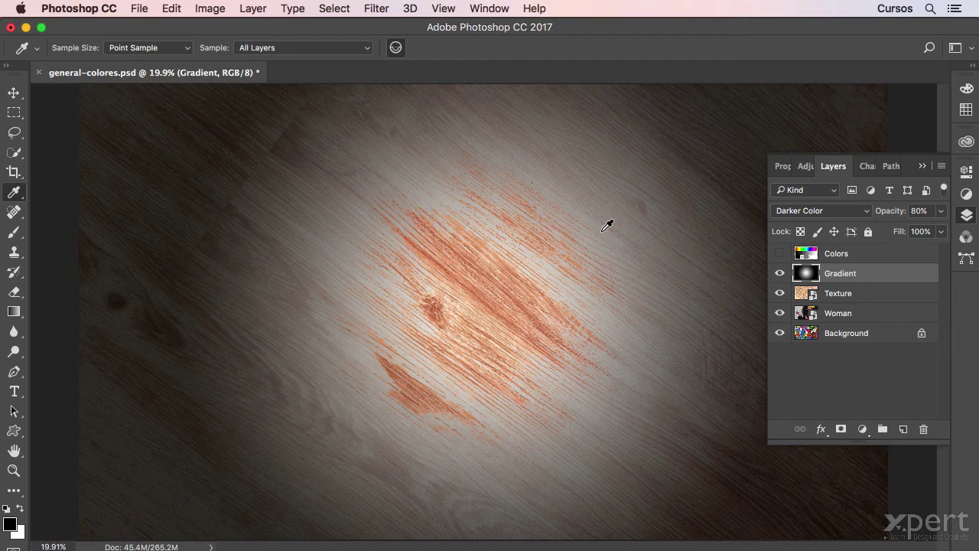
key(0)
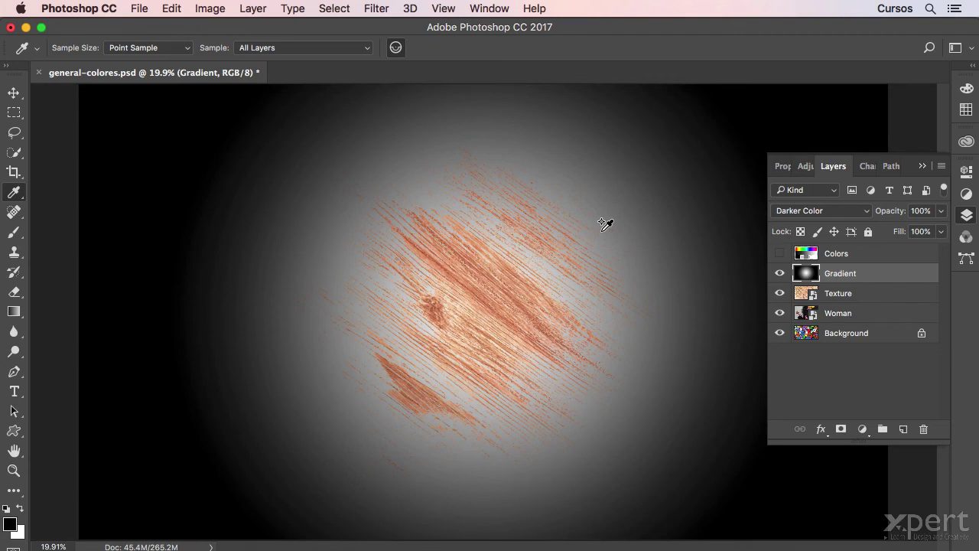
key(shift+8)
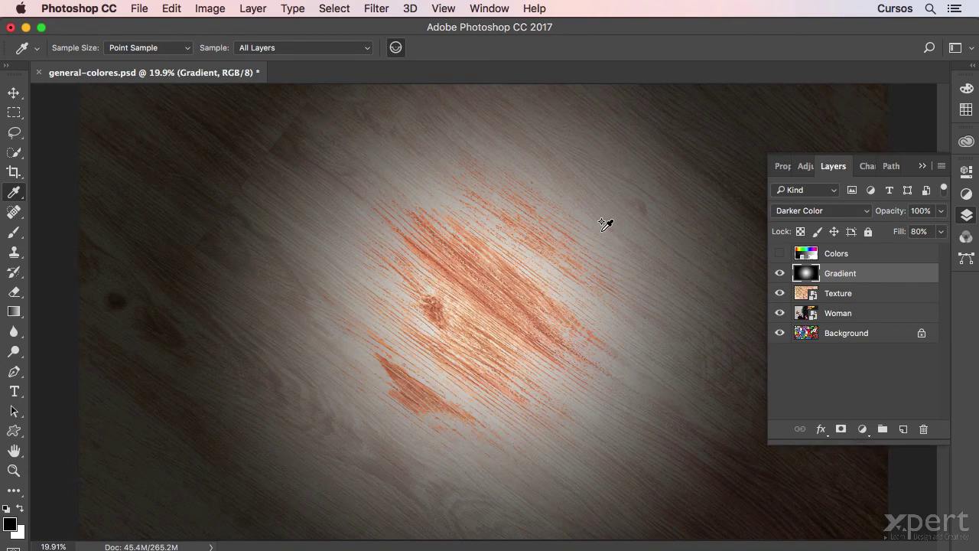
key(shift+0)
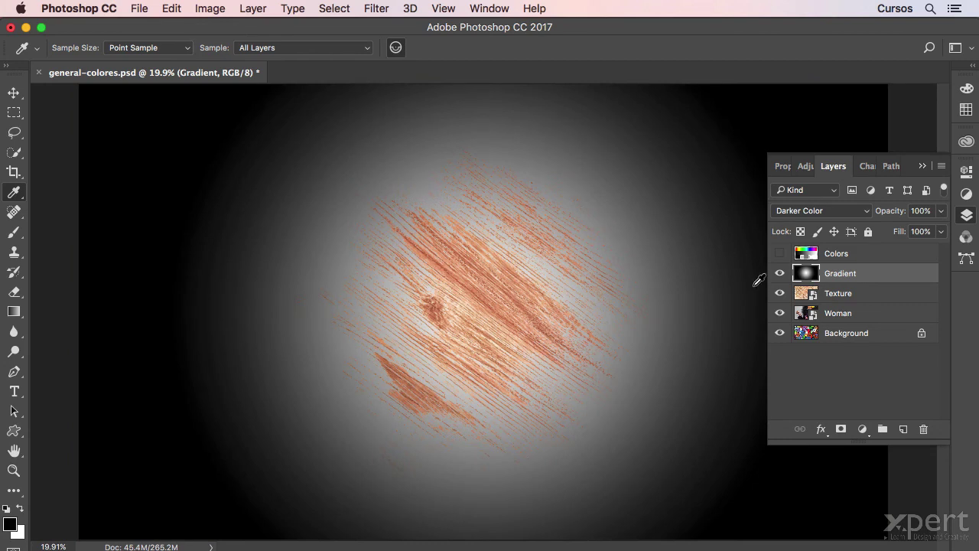
click(780, 293)
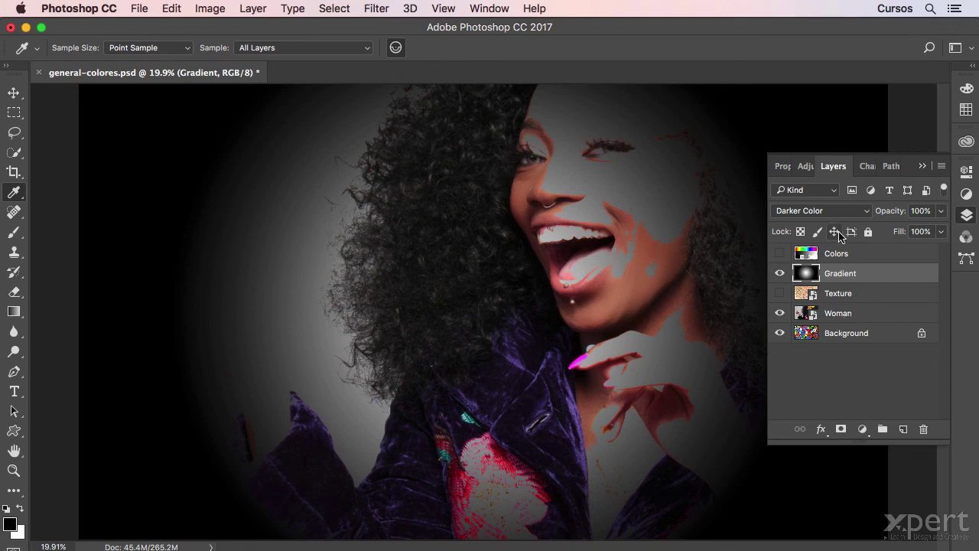
click(854, 211)
click(848, 165)
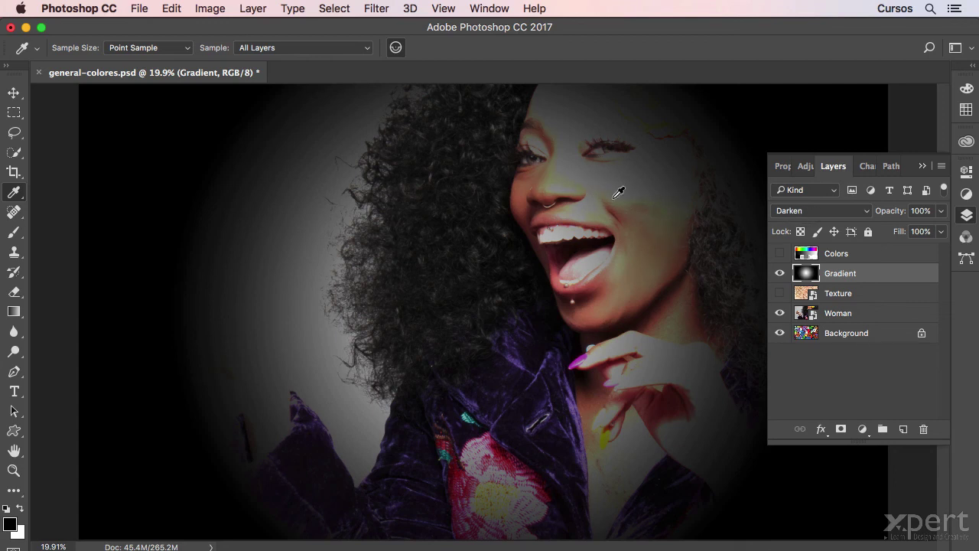
click(844, 213)
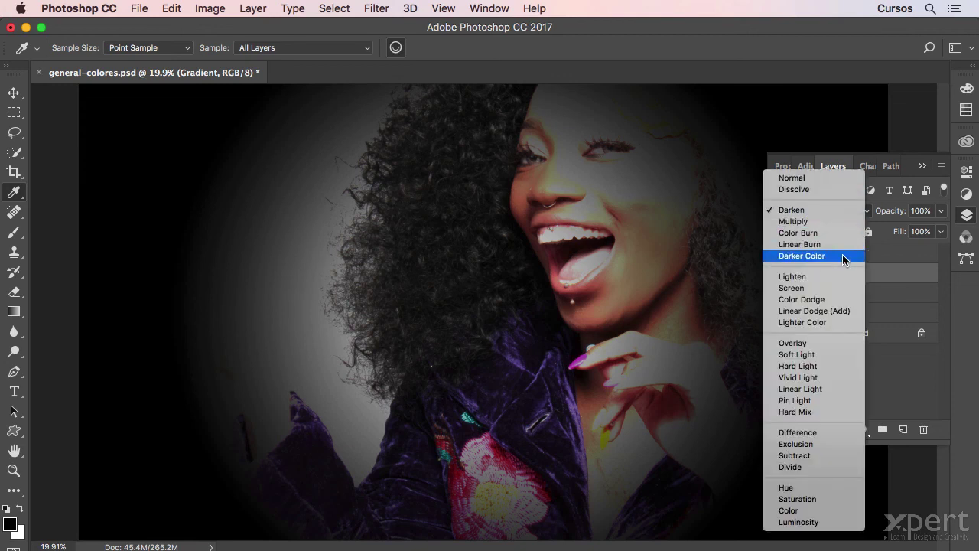
click(842, 256)
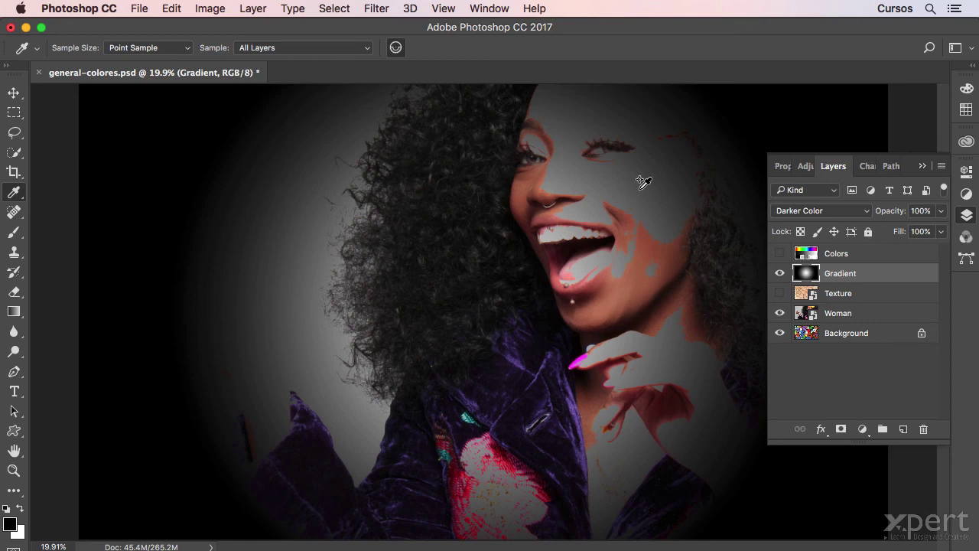
key(shift+7)
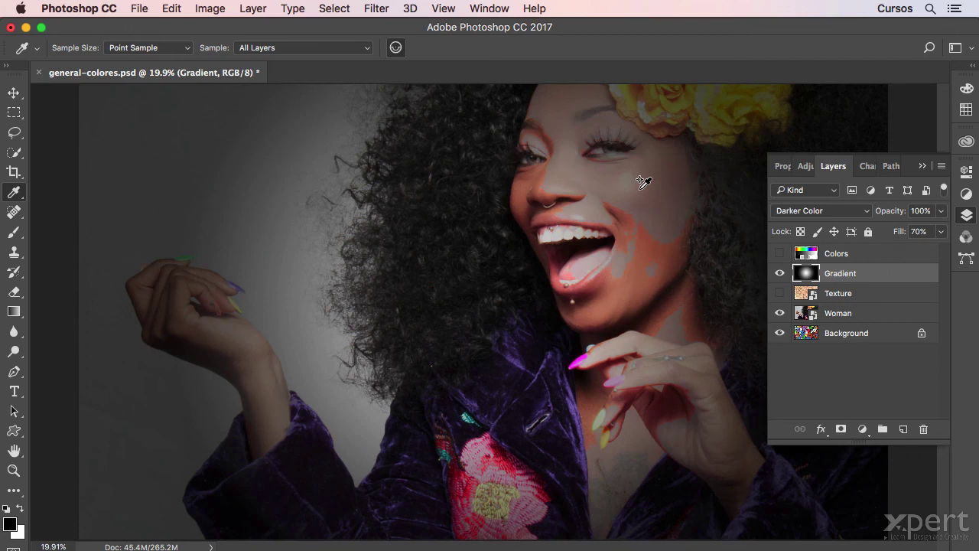
key(shift+5)
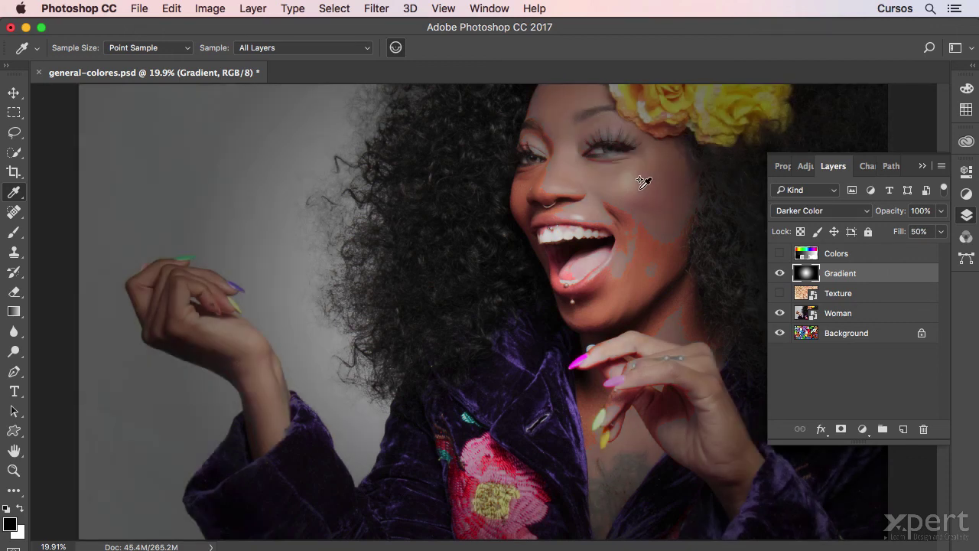
key(shift+0)
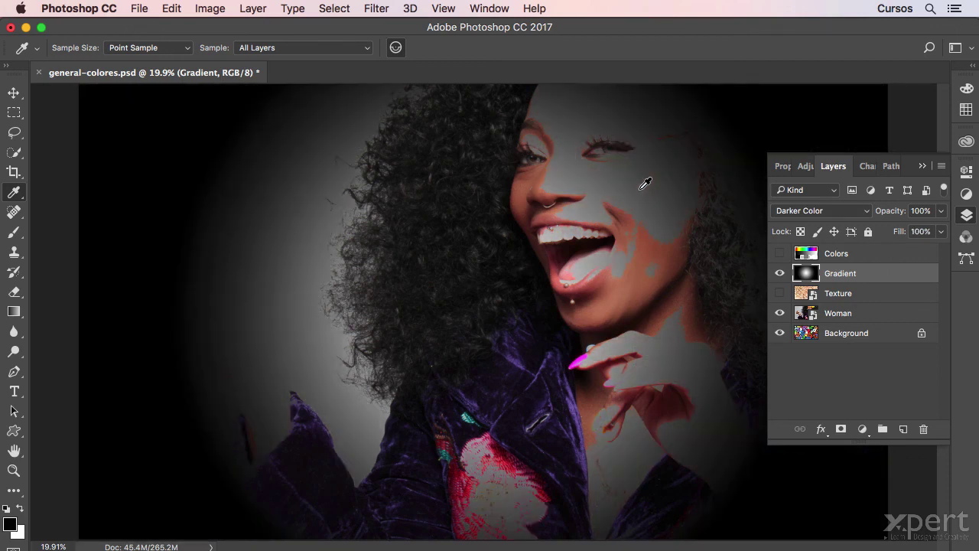